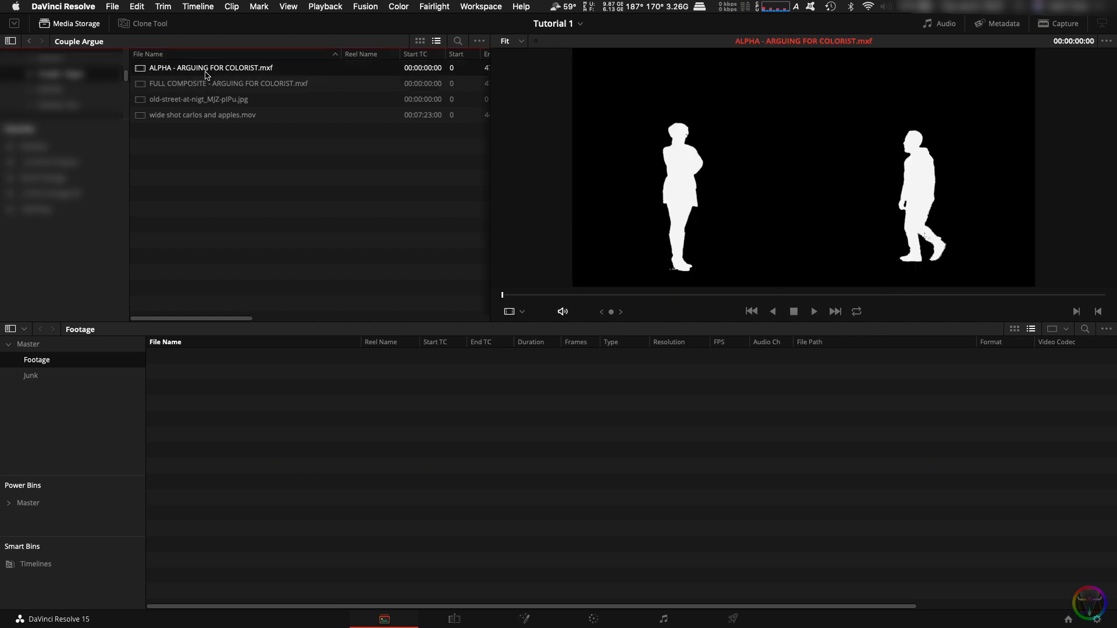
Preview the ALPHA - ARGUING FOR COLORIST.mxf matte and look through the other source files in the Couple Argue folder
left_click_drag(553, 296, 806, 293)
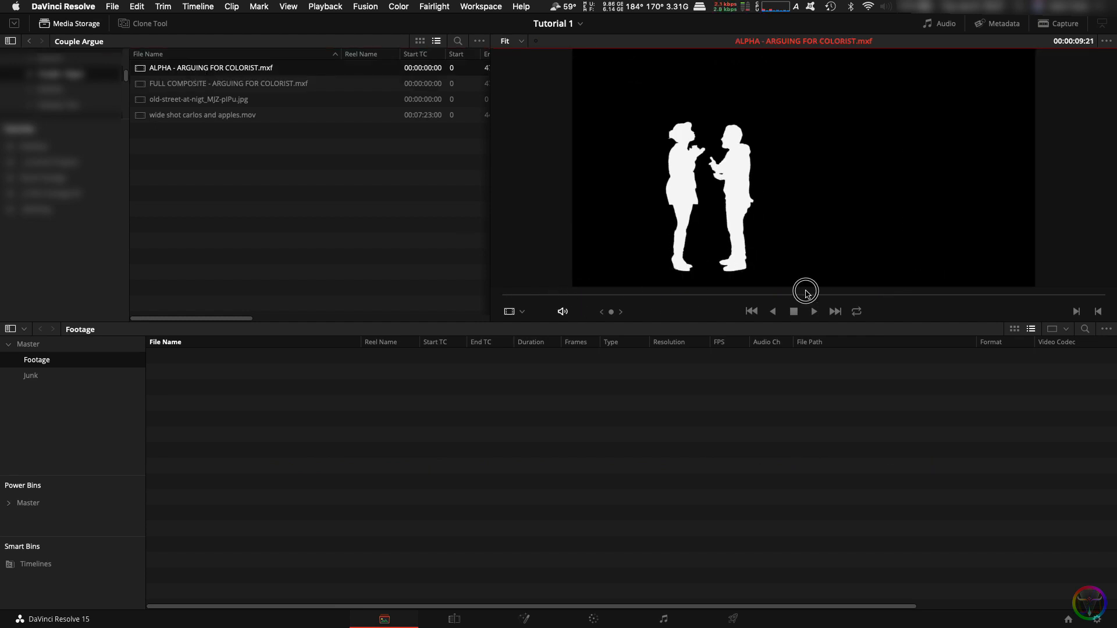
left_click(201, 84)
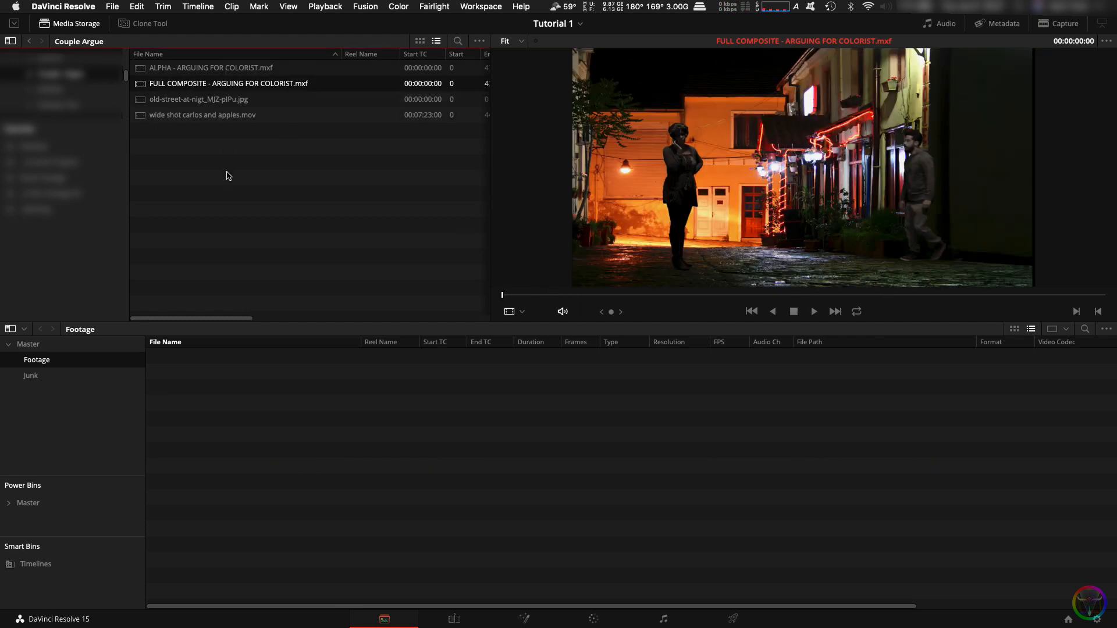
left_click(184, 100)
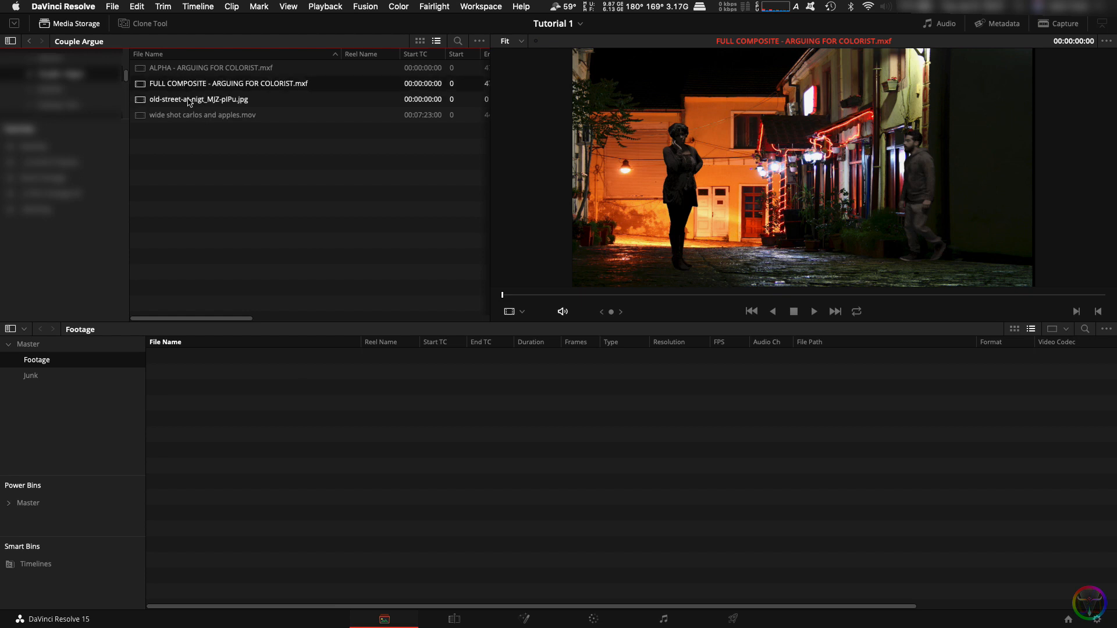
left_click(188, 117)
Check the FULL COMPOSITE - ARGUING FOR COLORIST.mxf clip and add it to the Footage bin of the media pool
left_click(183, 82)
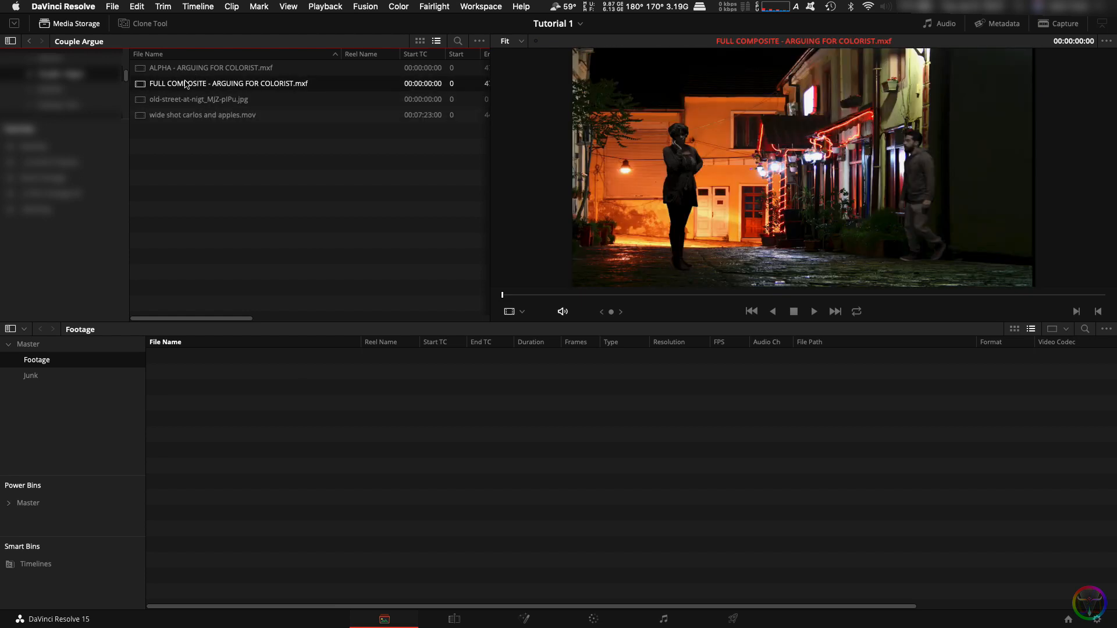
left_click_drag(643, 296, 846, 295)
right_click(175, 86)
left_click(192, 94)
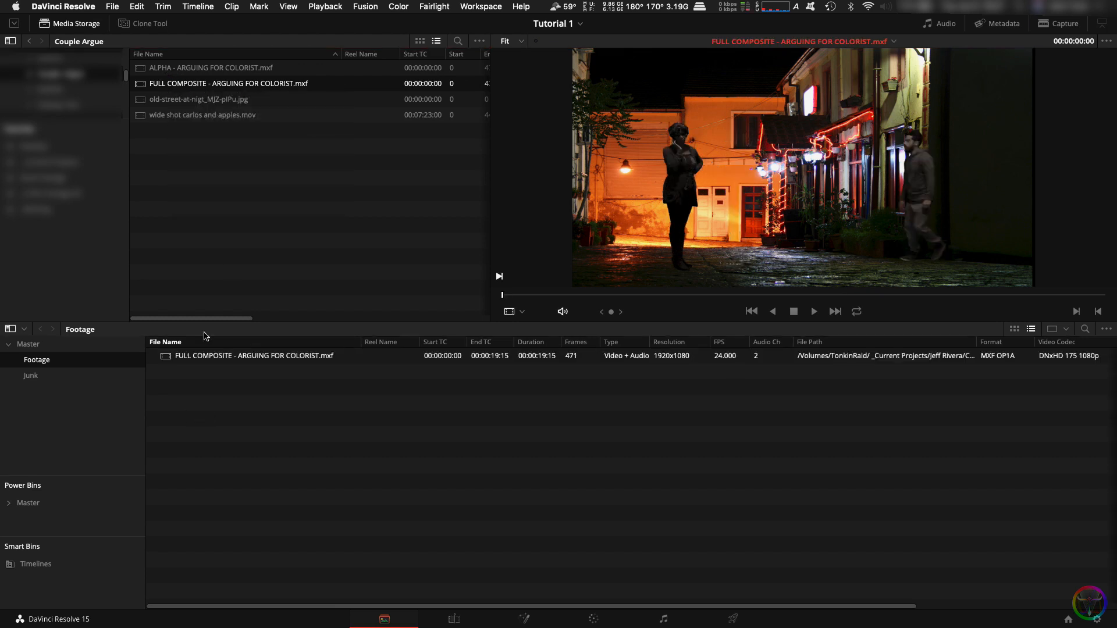
Add ALPHA - ARGUING FOR COLORIST.mxf to the media pool as a matte for the FULL COMPOSITE clip
left_click(211, 69)
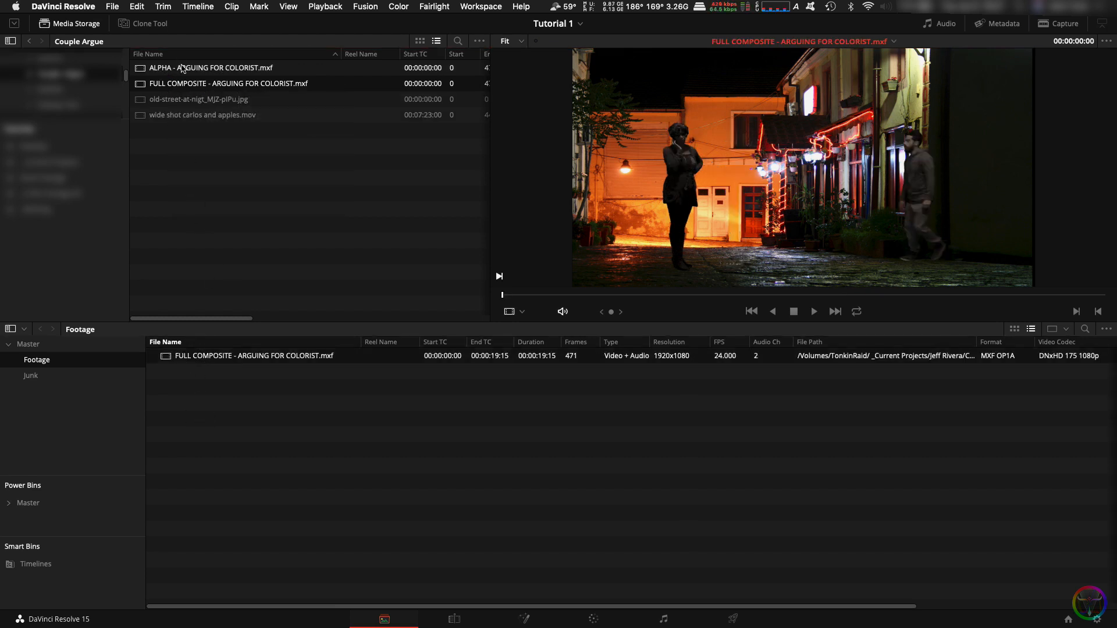
left_click_drag(586, 296, 620, 295)
right_click(201, 69)
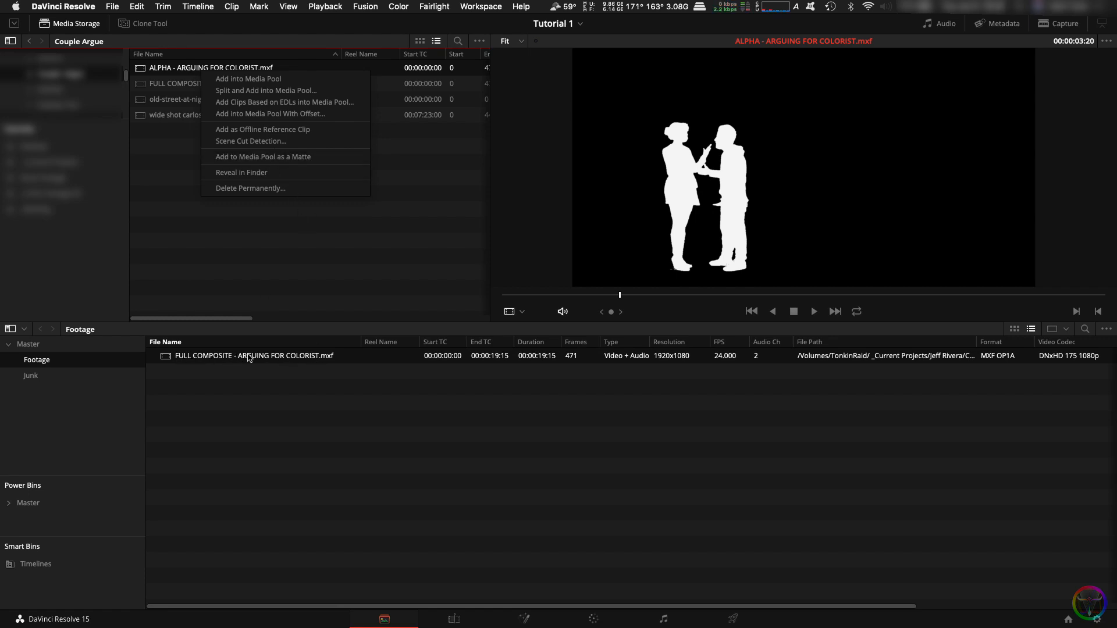
left_click(264, 157)
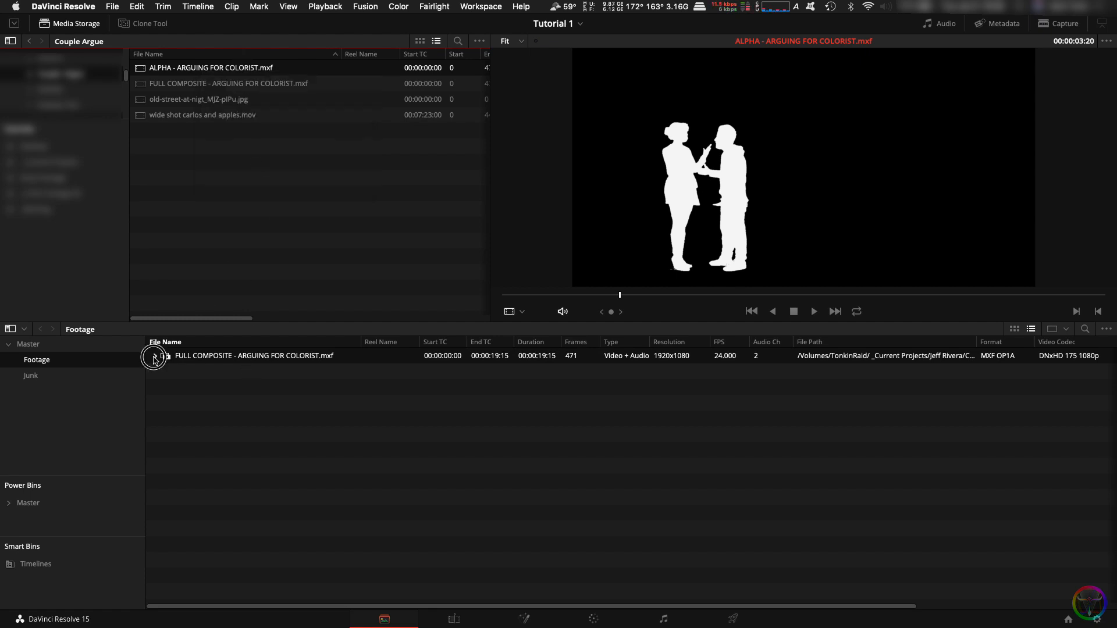
Expand the FULL COMPOSITE clip in the Footage bin and compare it with its attached ALPHA matte
left_click(155, 356)
left_click(229, 373)
left_click(219, 357)
left_click(219, 373)
Create a new timeline named Hold out Matte from the FULL COMPOSITE clip
left_click(236, 358)
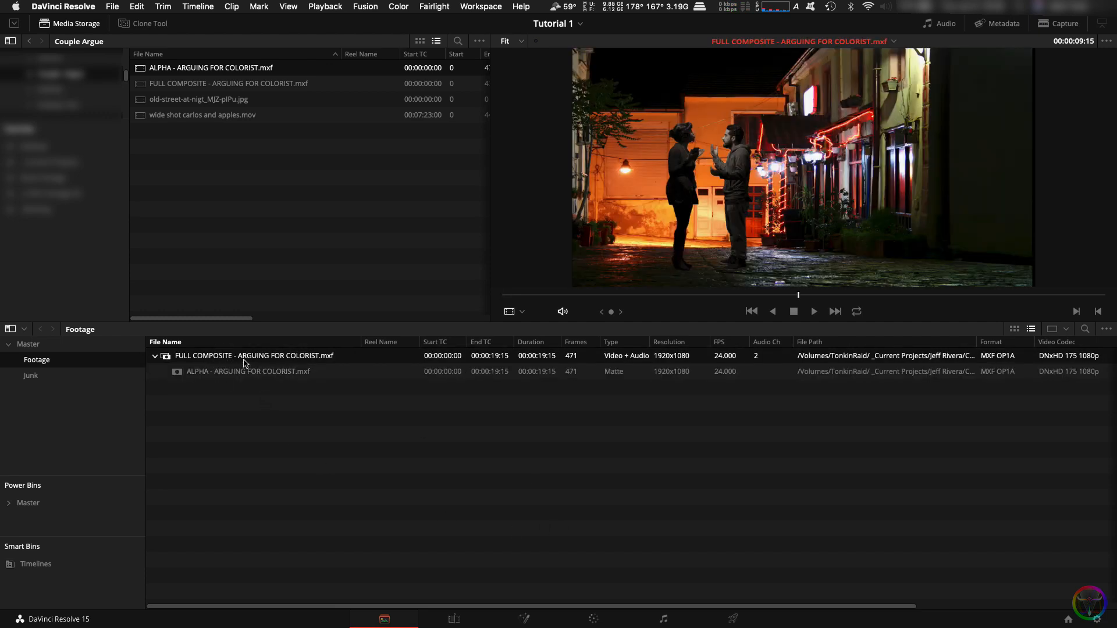
right_click(244, 373)
left_click(363, 22)
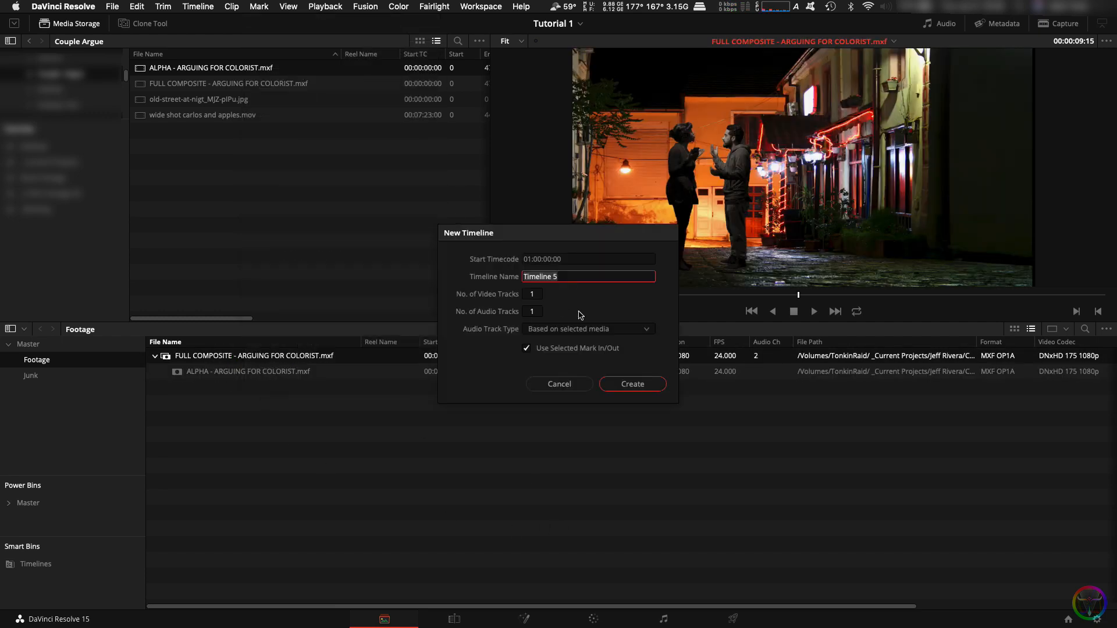
type("Hol")
left_click(626, 385)
Open the Hold out Matte timeline for colour grading and hide the clip thumbnails to enlarge the viewer
left_click(166, 389)
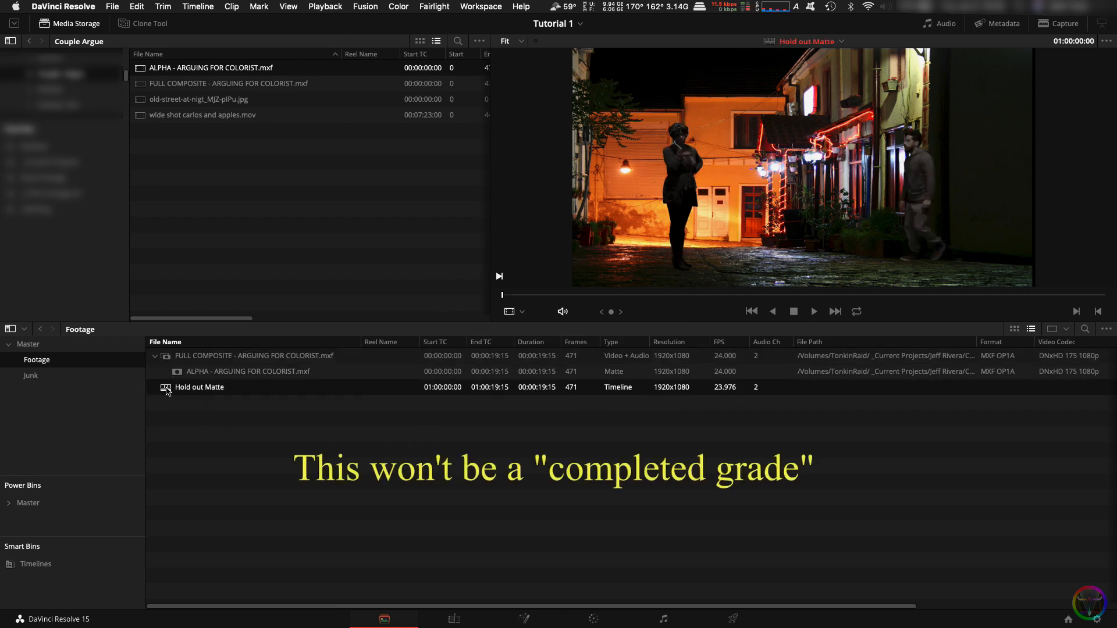
double_click(166, 389)
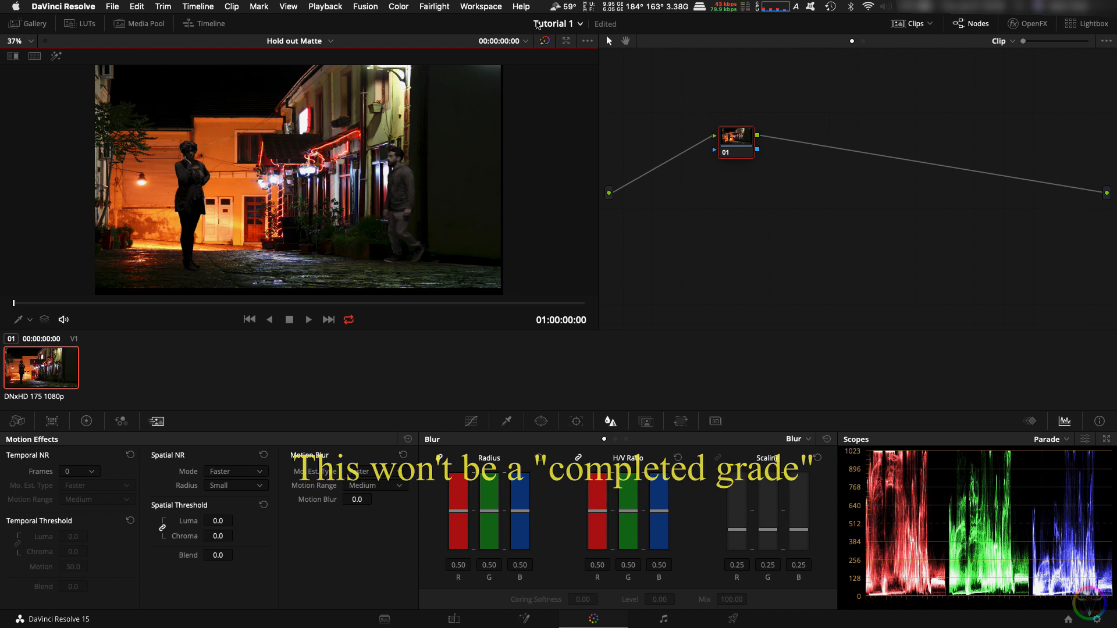
left_click(910, 23)
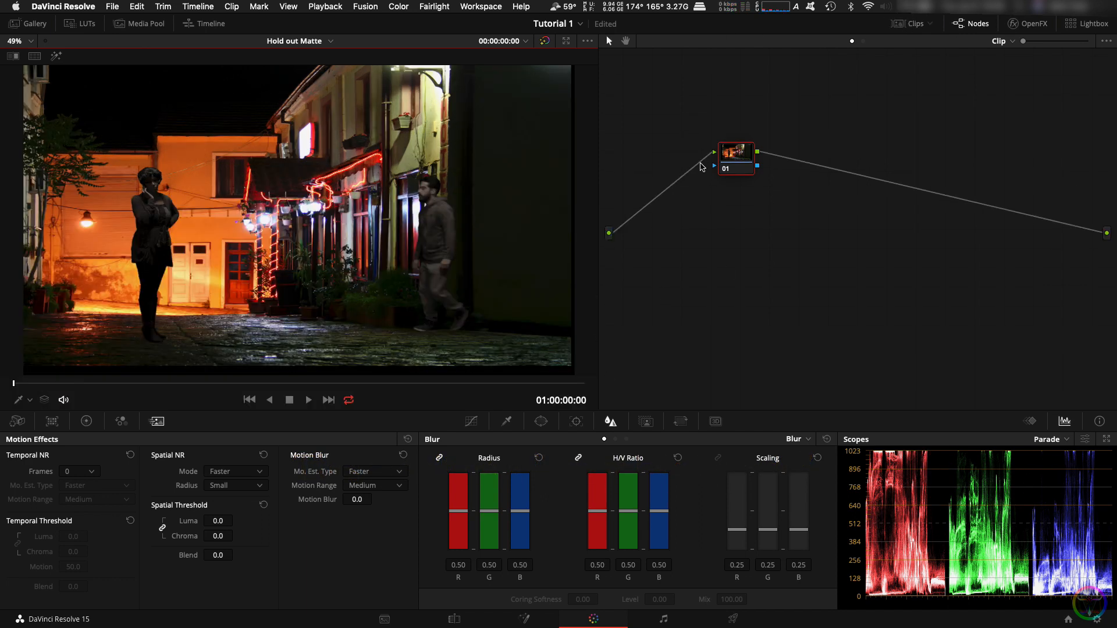
Add a parallel node to node 01 and space out the mixer and the lower node in the node graph
left_click_drag(735, 156, 673, 211)
right_click(674, 212)
mouse_move(751, 271)
left_click(805, 308)
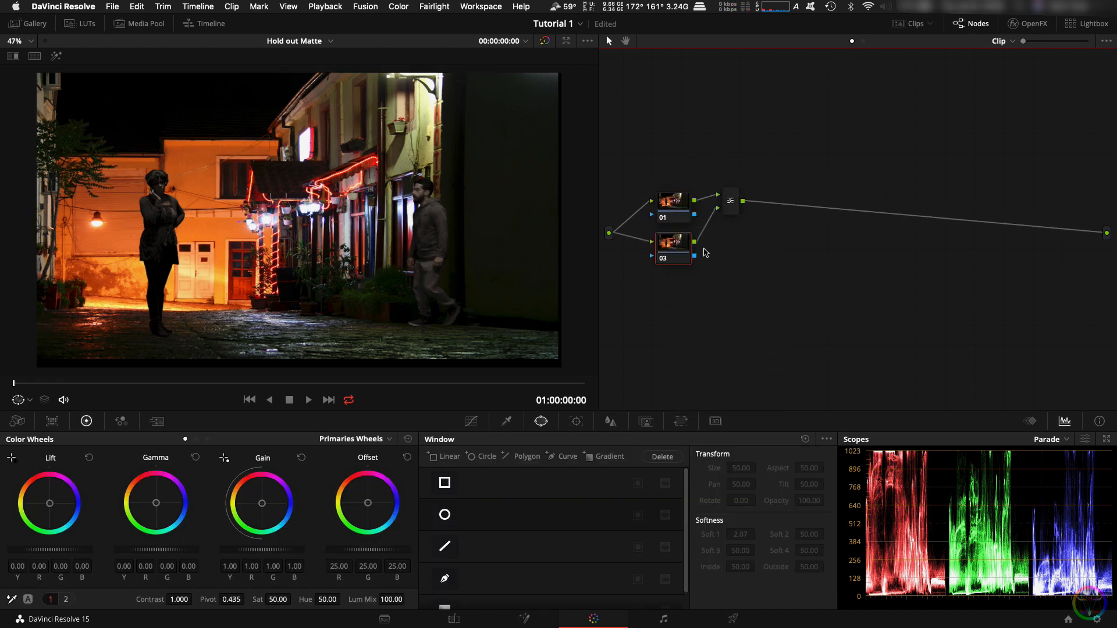
left_click_drag(740, 205, 766, 234)
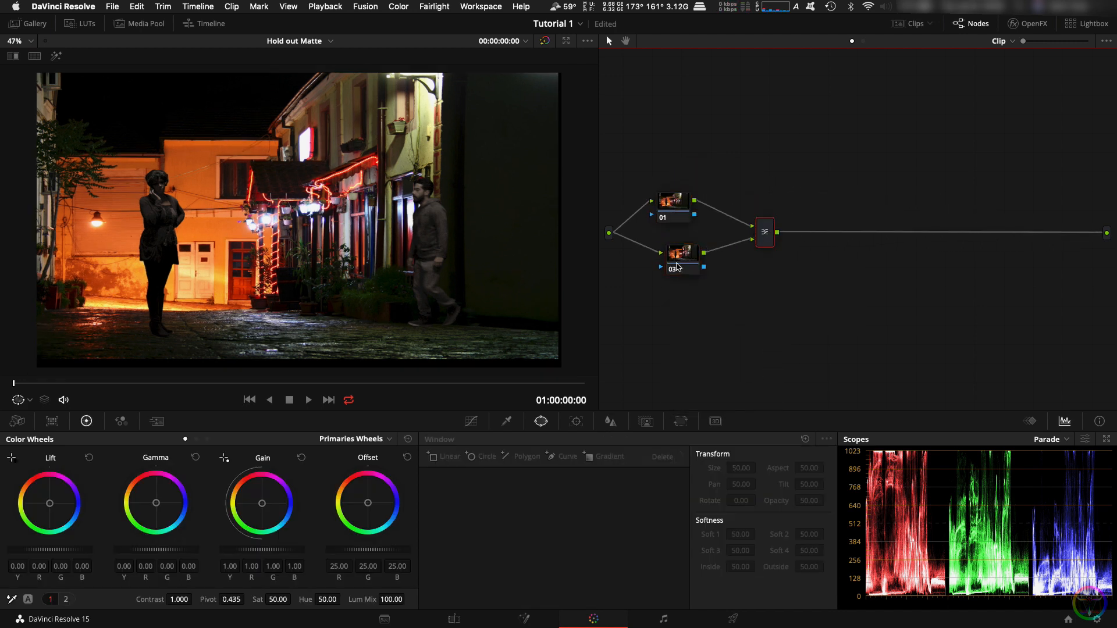
left_click_drag(681, 263, 686, 274)
Attach the ALPHA - ARGUING FOR COLORIST.mxf matte to the lower parallel node
right_click(687, 277)
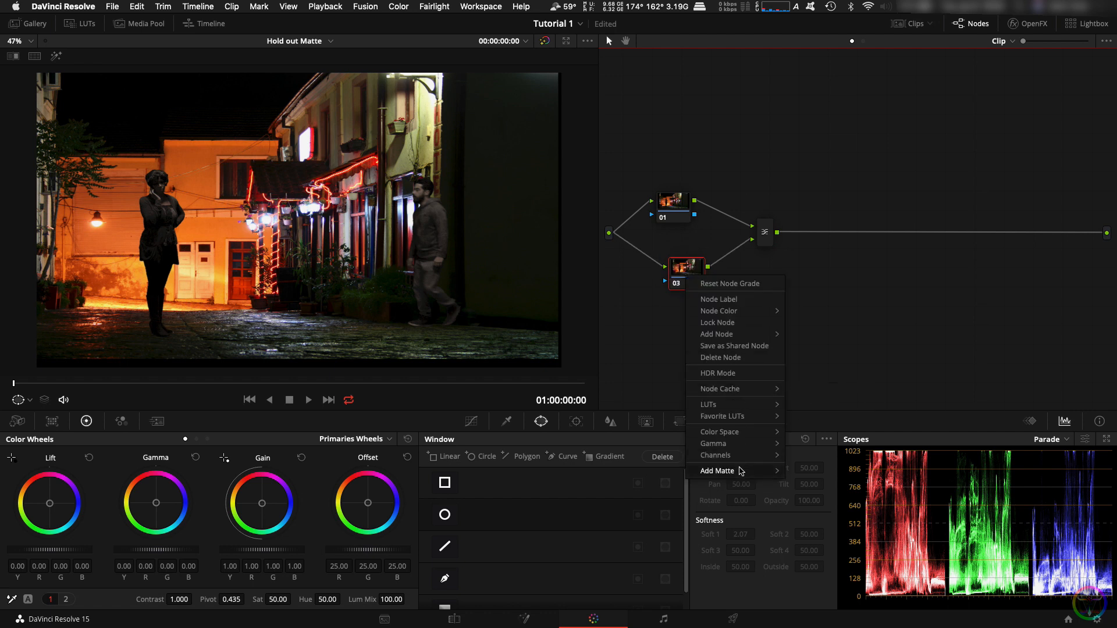
mouse_move(737, 471)
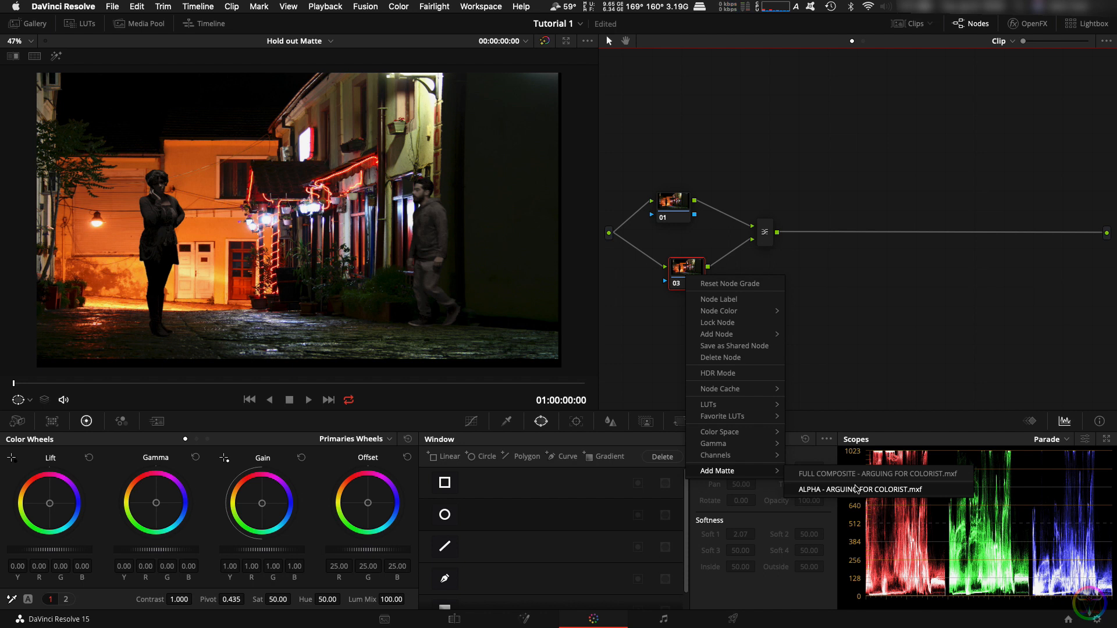
left_click(845, 494)
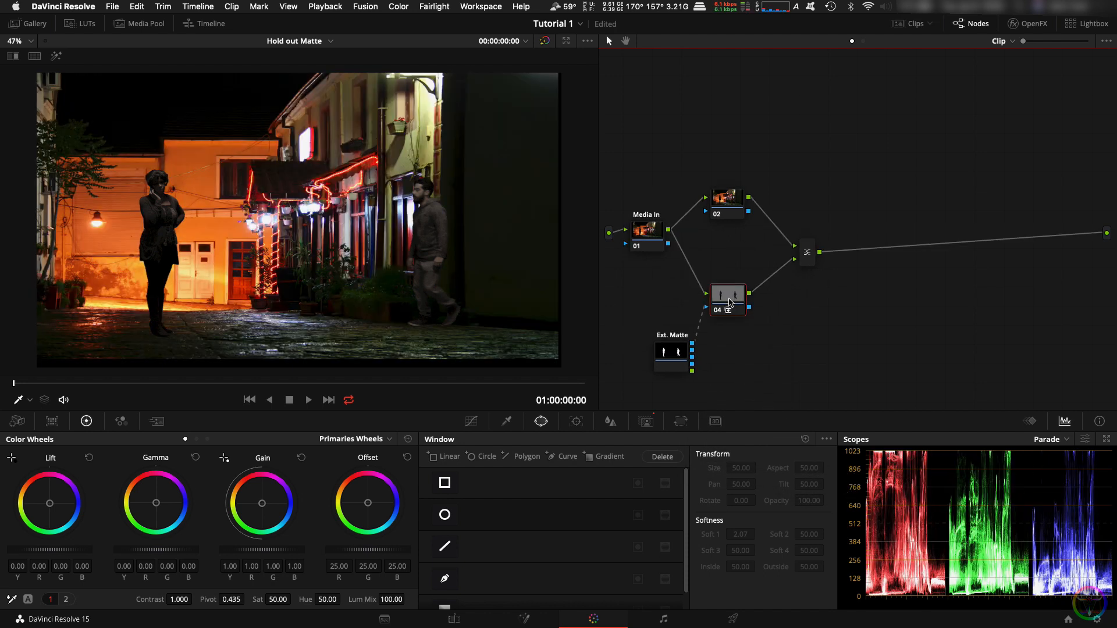
Toggle the highlight view of node 04 to check which parts of the image the external matte isolates
left_click(168, 159)
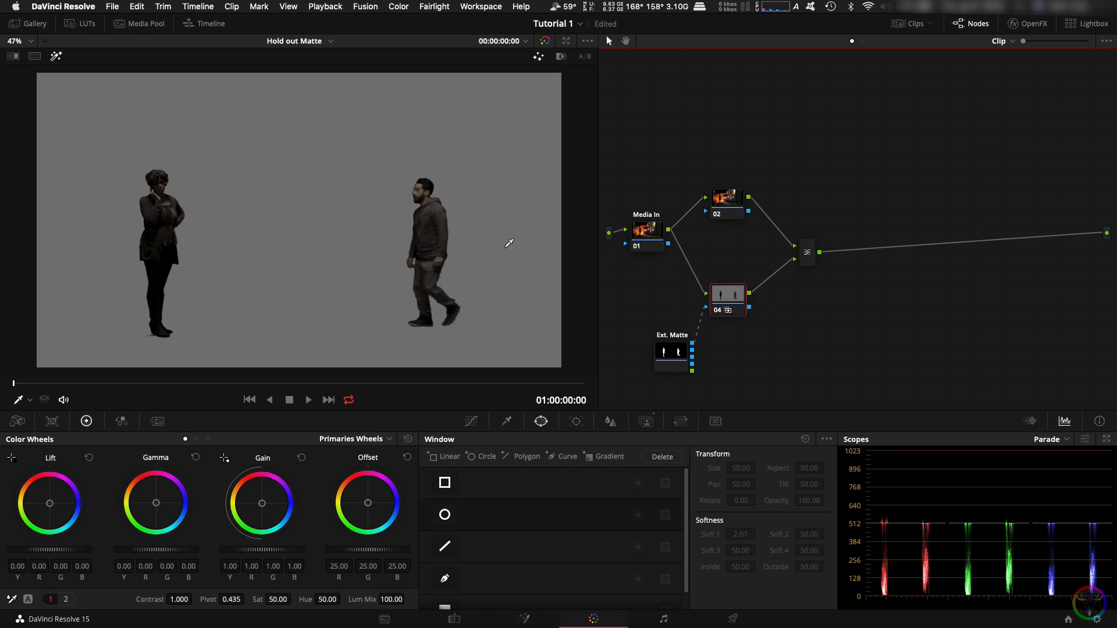
key("shift+h")
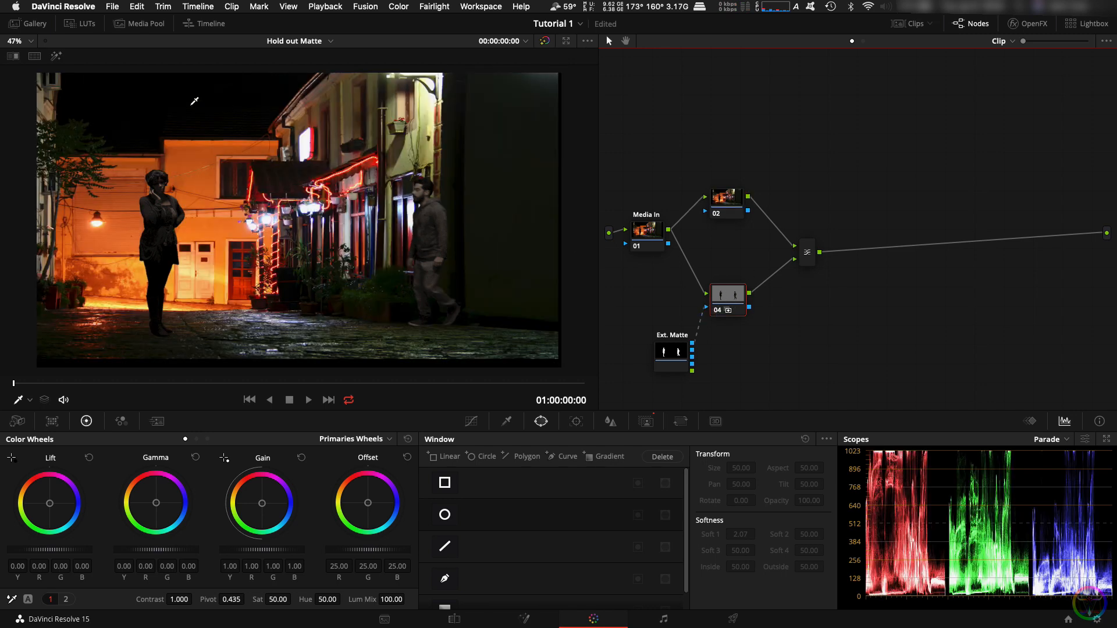
left_click(56, 56)
left_click(56, 56)
left_click(56, 56)
left_click(56, 56)
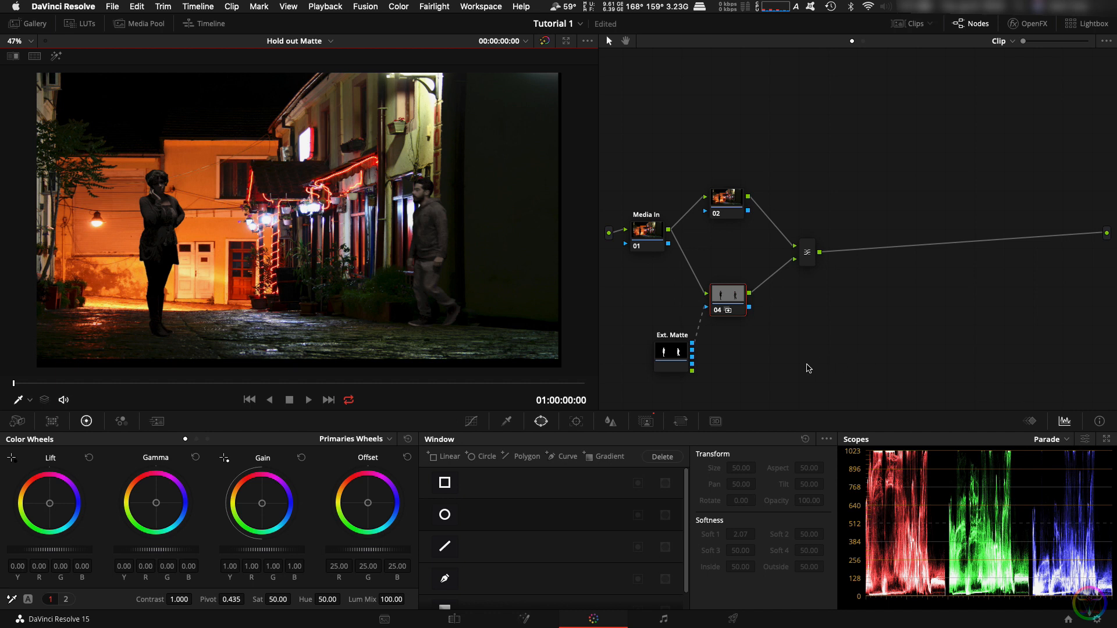
Grade the isolated couple on node 04 with Color Boost 100 and Offset 26.60 red, 27.20 green, 32.80 blue, checking in highlight view
key("shift+h")
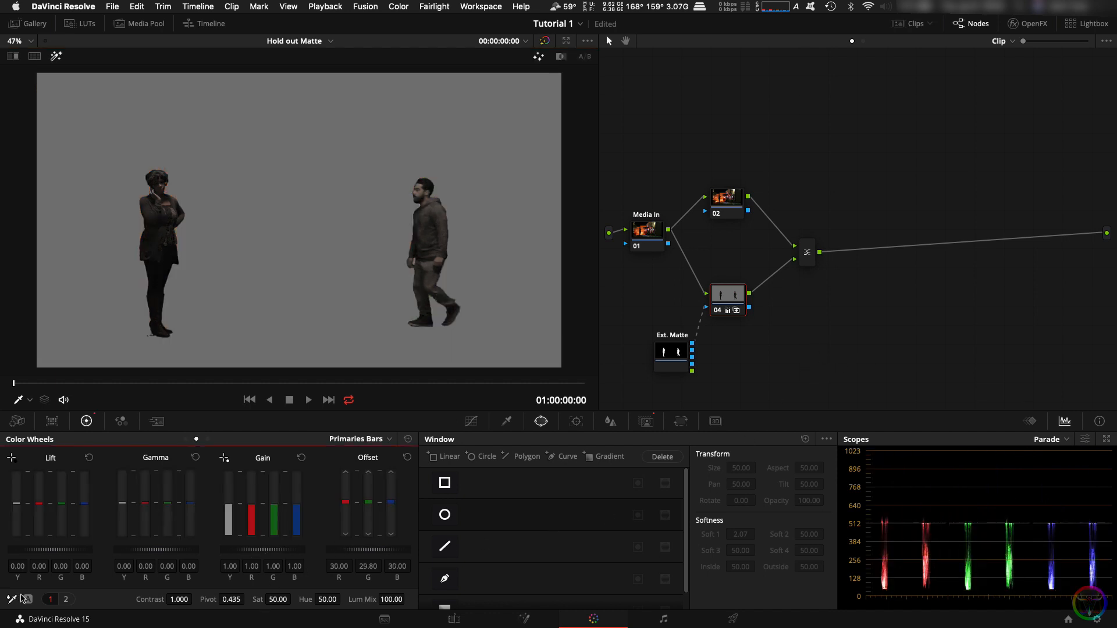
left_click(67, 600)
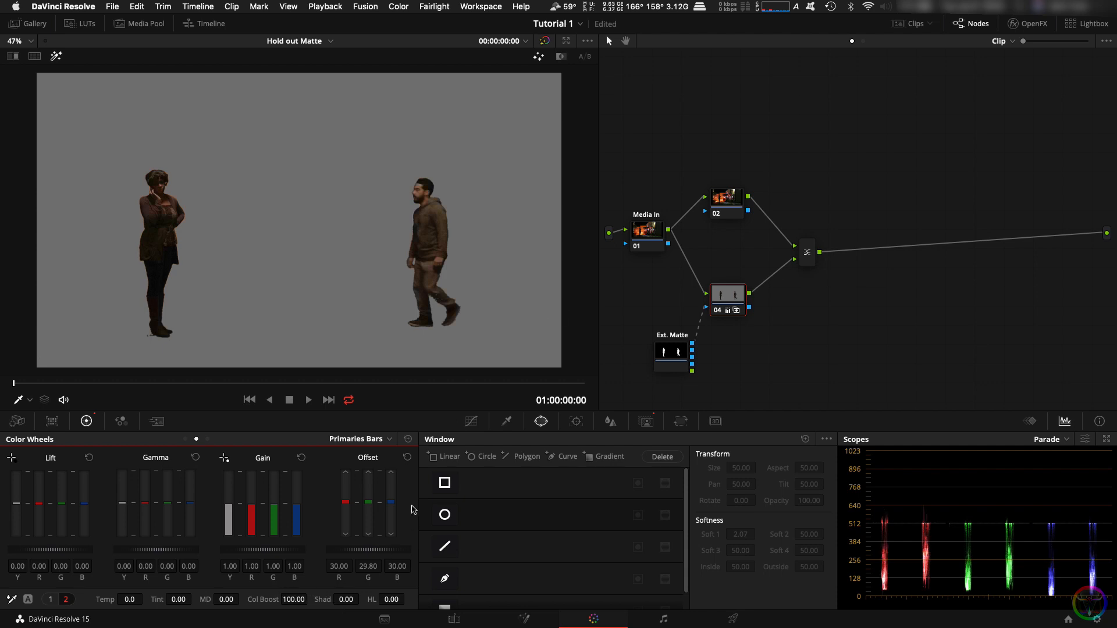
left_click_drag(391, 513, 392, 512)
scroll(392, 513, "up", 3)
scroll(368, 553, "down", 5)
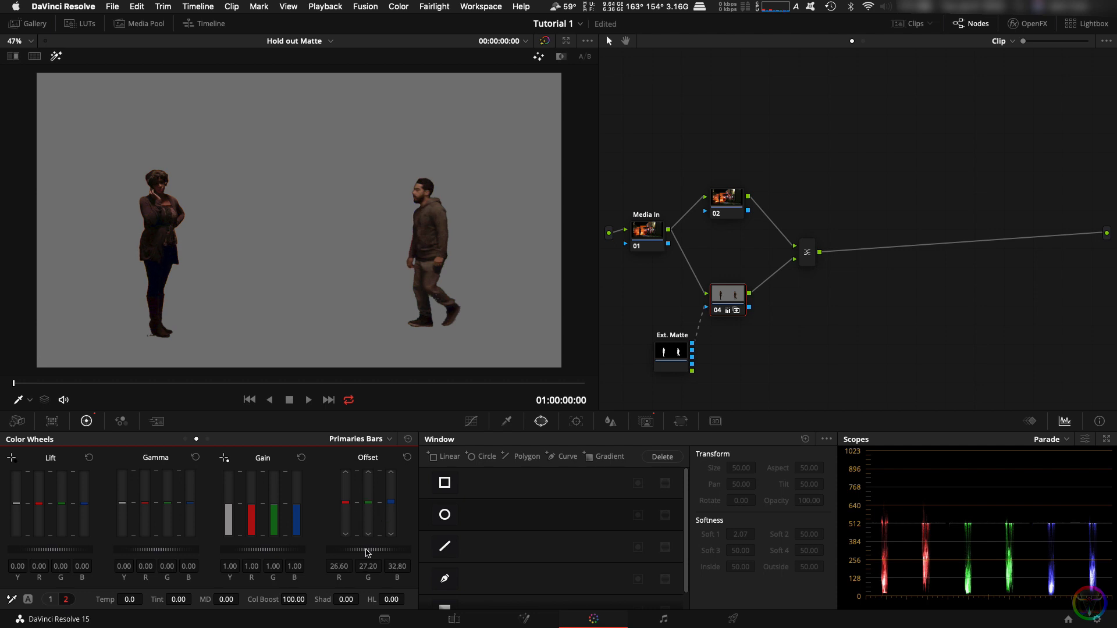
key("shift+h")
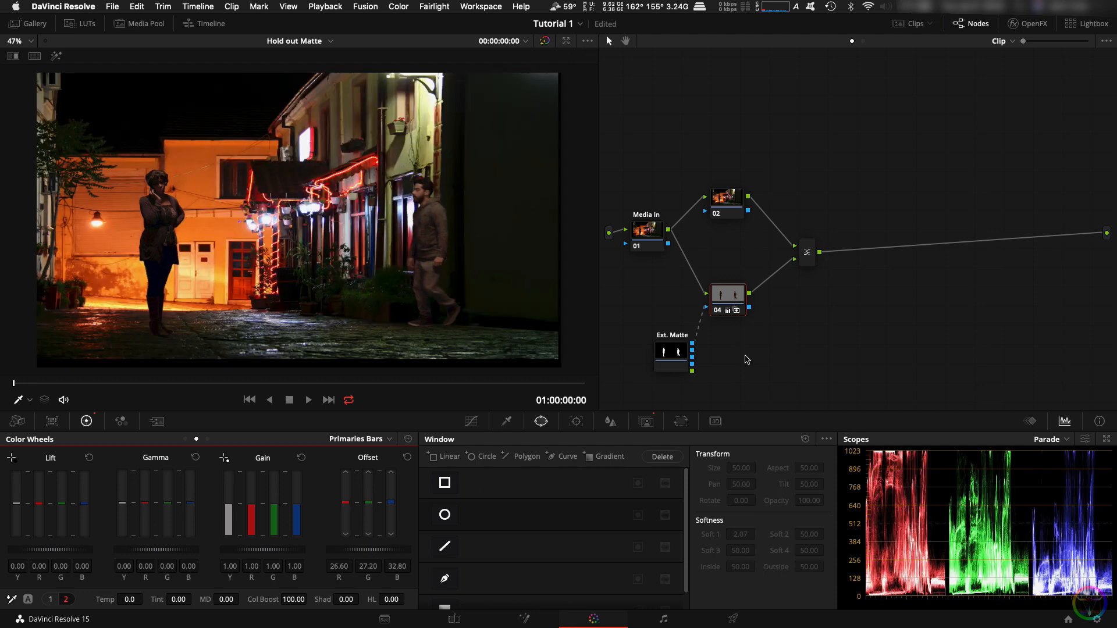
On background node 02, lower the high-saturation end of the Sat Vs Sat curve to an output saturation of about 0.38
left_click(733, 213)
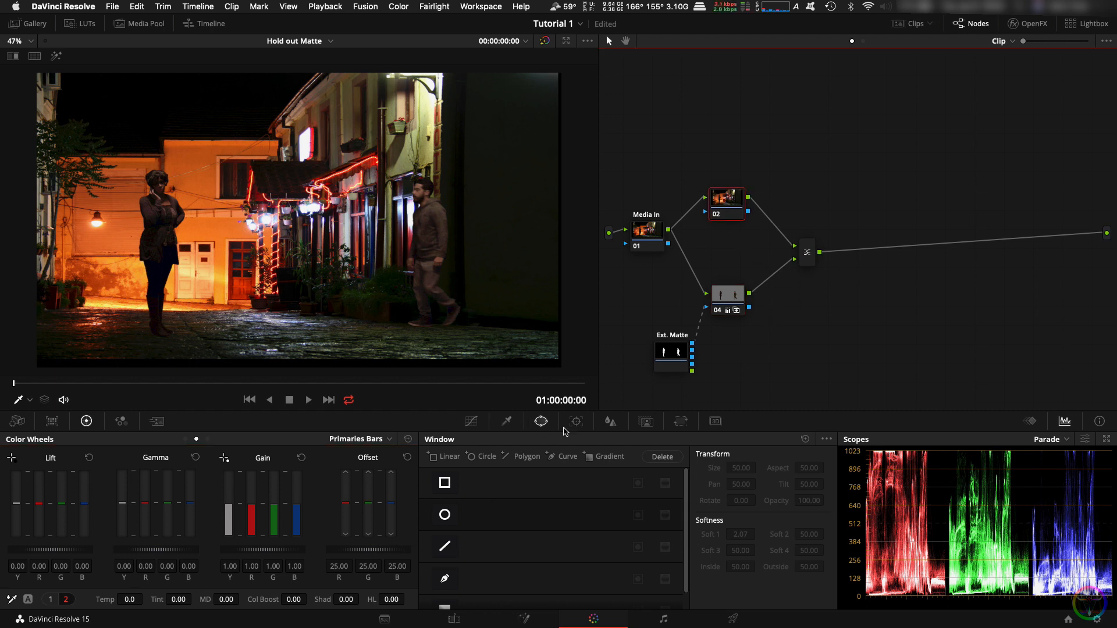
left_click(472, 421)
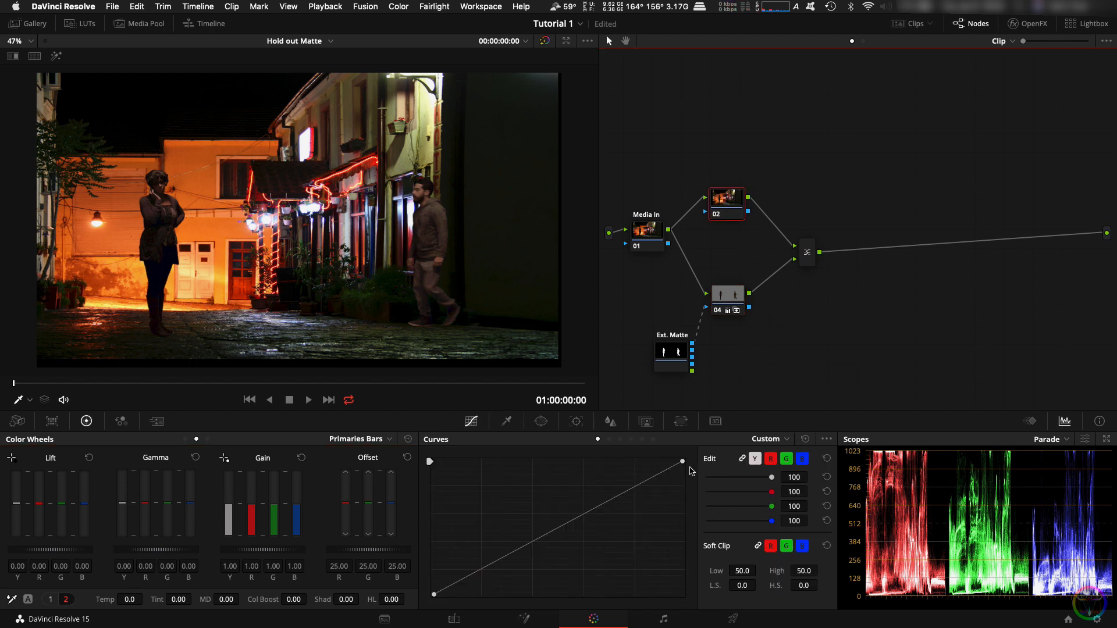
left_click(653, 439)
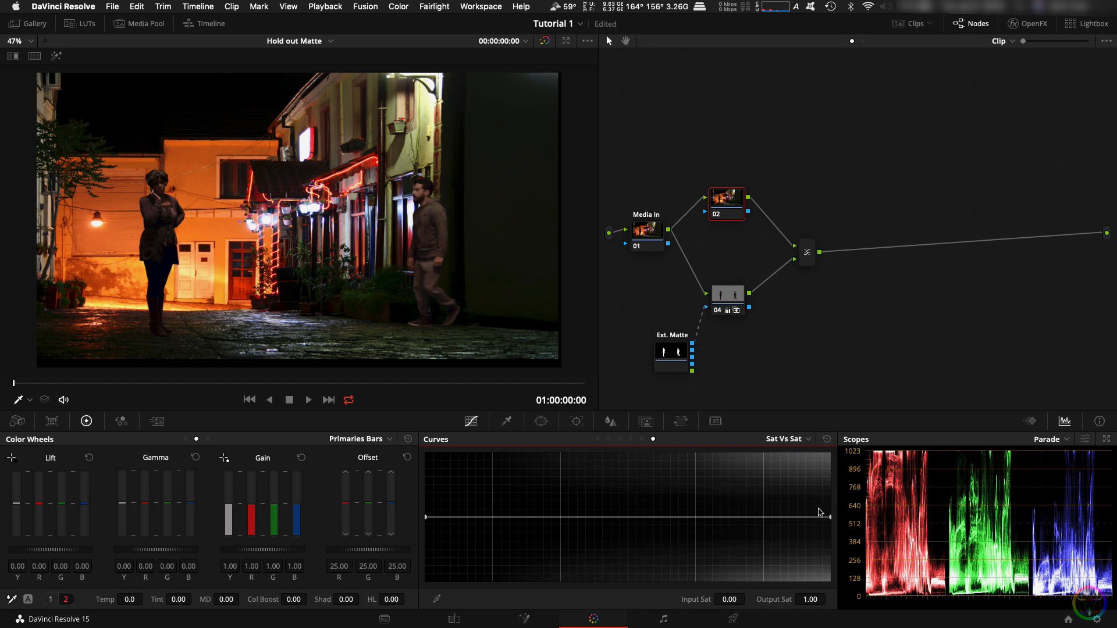
left_click_drag(830, 517, 826, 556)
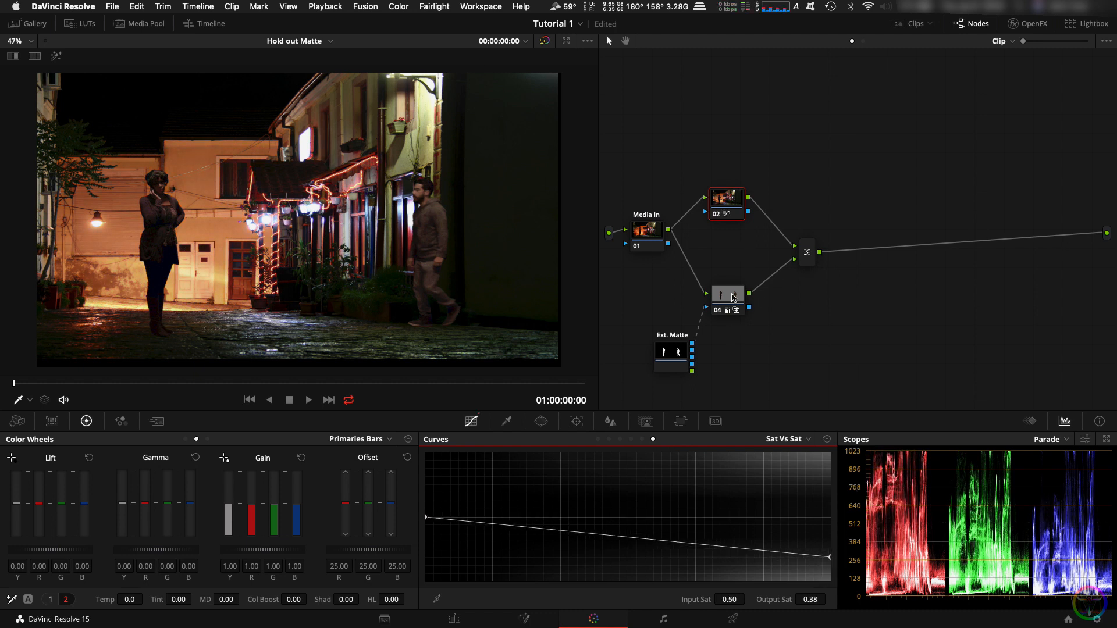
Add a serial node after background node 02 and rearrange the upper branch to make room for it
right_click(734, 205)
left_click(728, 197)
key("alt+s")
left_click_drag(774, 202, 789, 182)
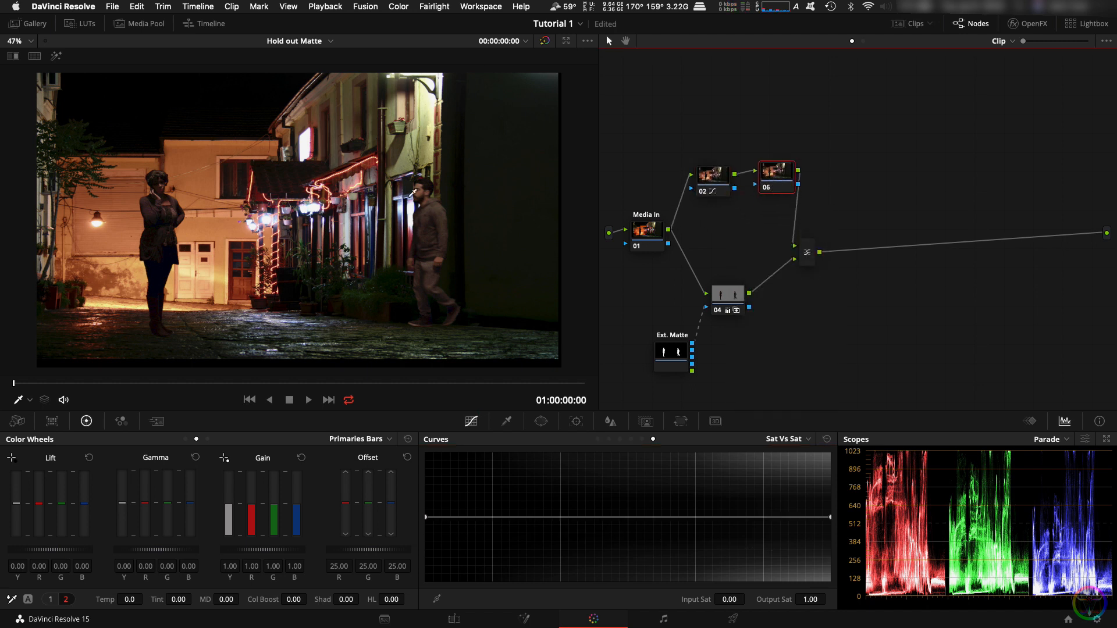
Add a gradient window to node 06, rotated to -90, with Pan 49.21, Tilt 50.01 and Soft 1 at about 4.67
scroll(360, 242, "up", 4)
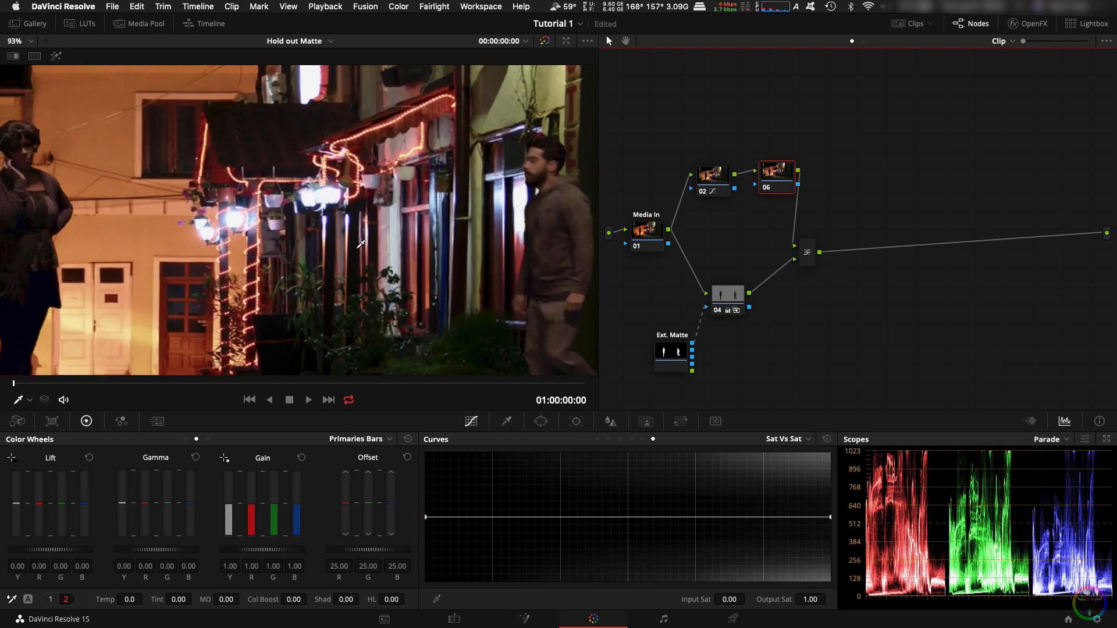
scroll(360, 244, "down", 3)
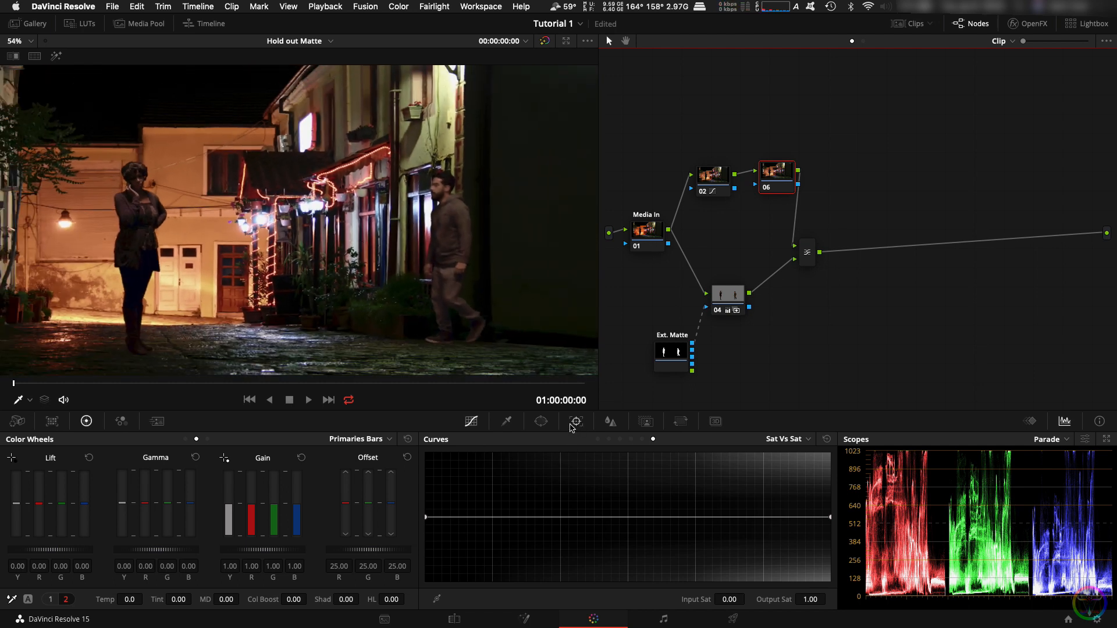
left_click(539, 426)
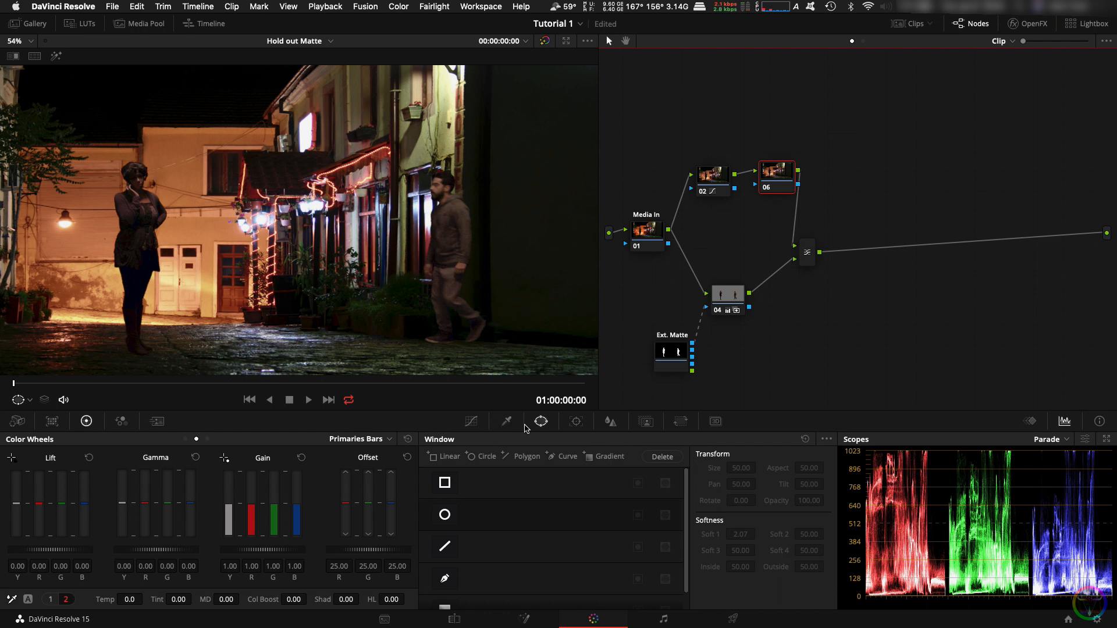
scroll(456, 581, "down", 1)
left_click(451, 589)
left_click_drag(298, 286, 497, 218)
left_click_drag(298, 219, 279, 220)
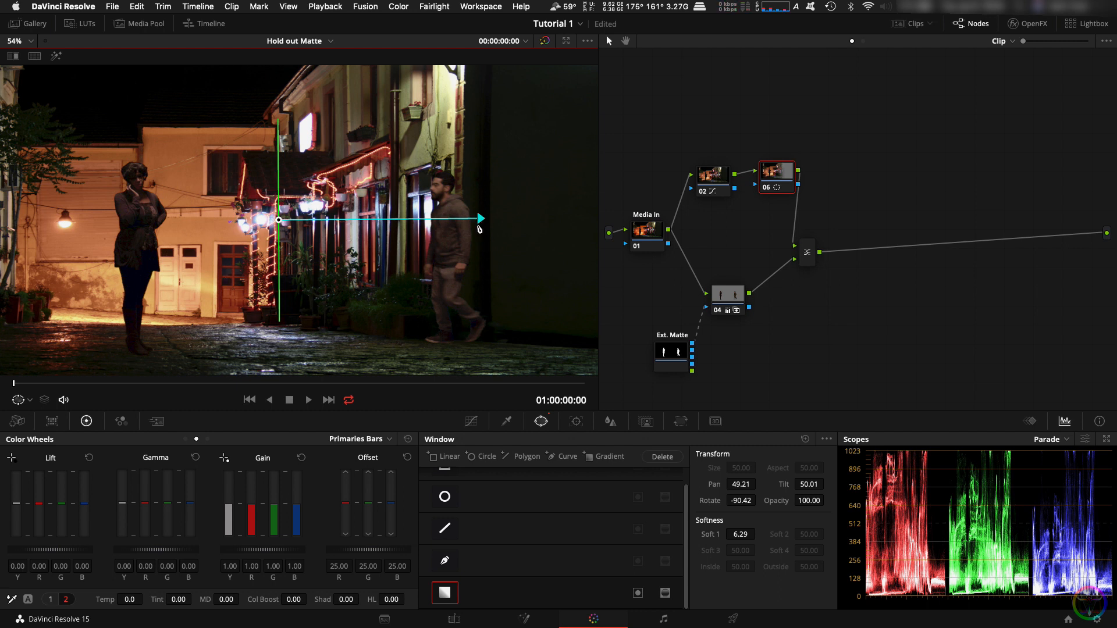
left_click_drag(473, 219, 426, 220)
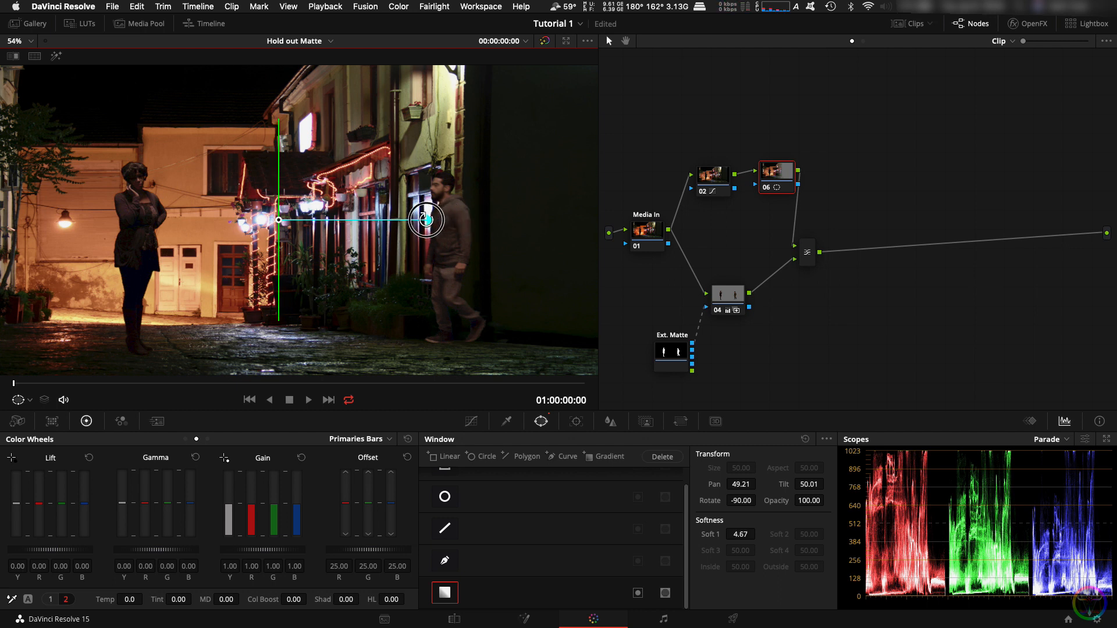
Check node 06's gradient window in highlight view, then blur that area with a linked RGB Radius of 0.56
key("shift+h")
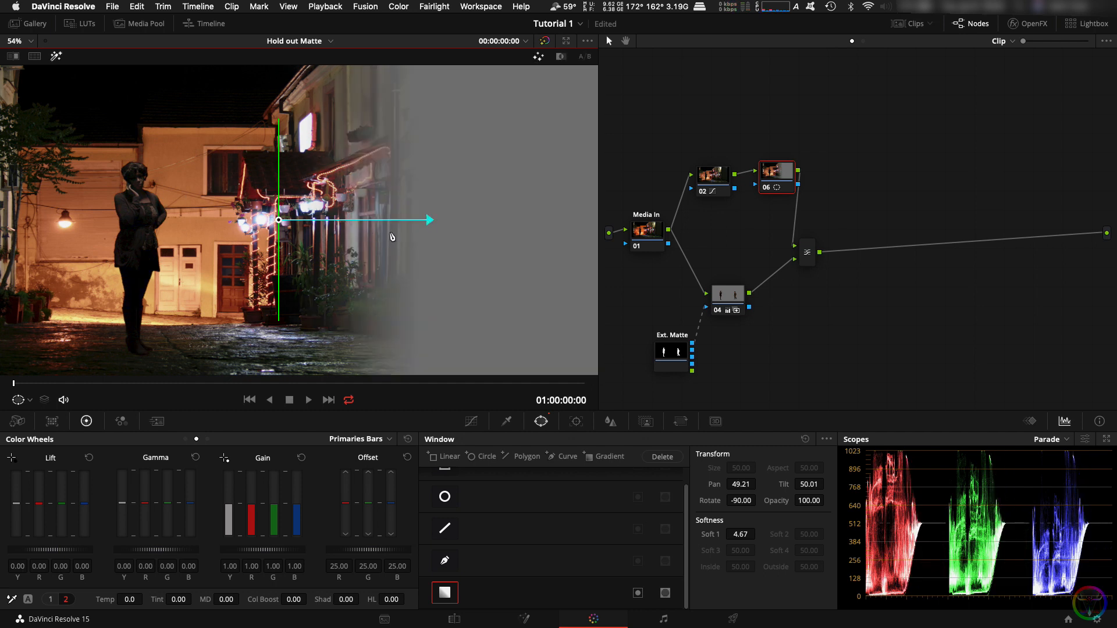
key("shift+h")
left_click(608, 423)
mouse_move(493, 507)
left_mouse_down()
mouse_move(493, 481)
mouse_move(493, 504)
left_mouse_up()
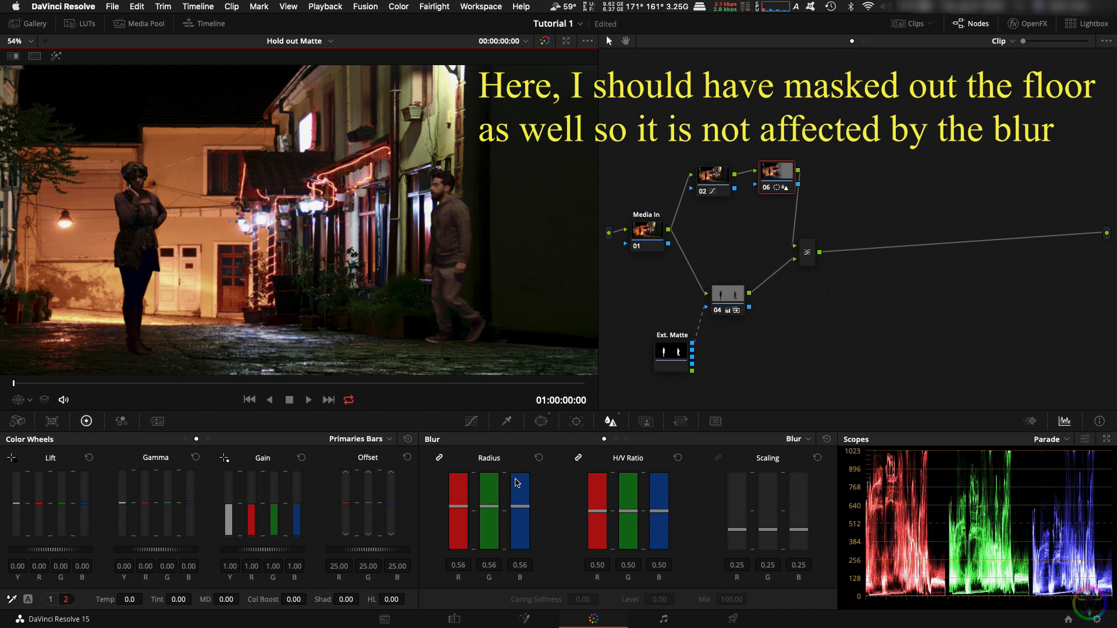
Set Midtone Detail to -35 on background node 02 and keep the blur Radius on node 06 at 0.56
left_click(710, 183)
left_click(221, 600)
type("-35")
key("Return")
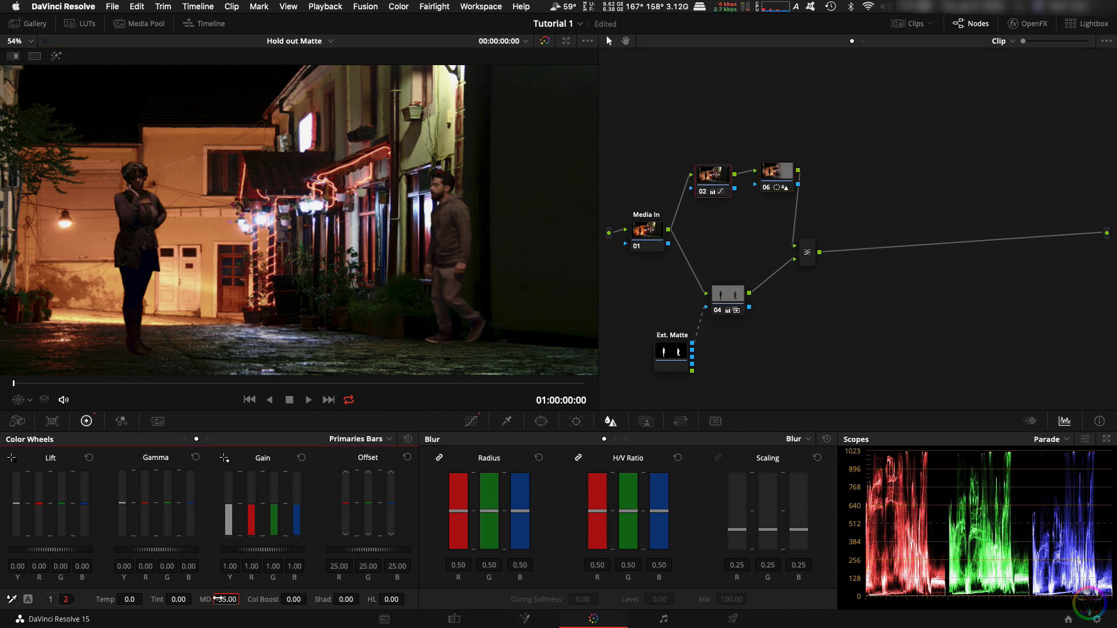
scroll(387, 235, "up", 4)
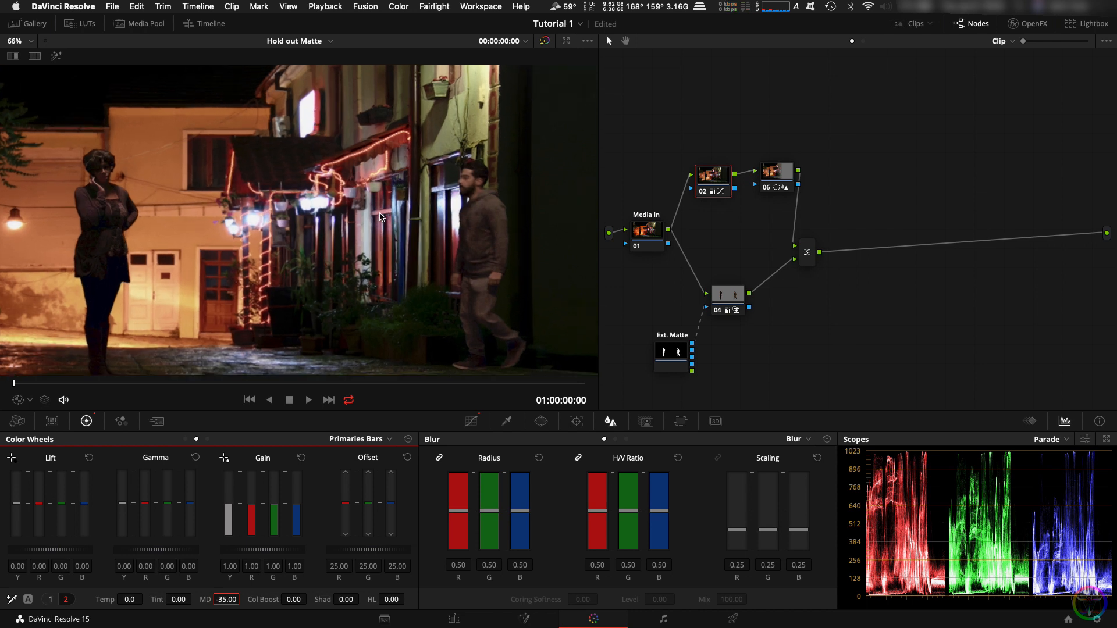
scroll(383, 224, "down", 2)
scroll(381, 220, "down", 2)
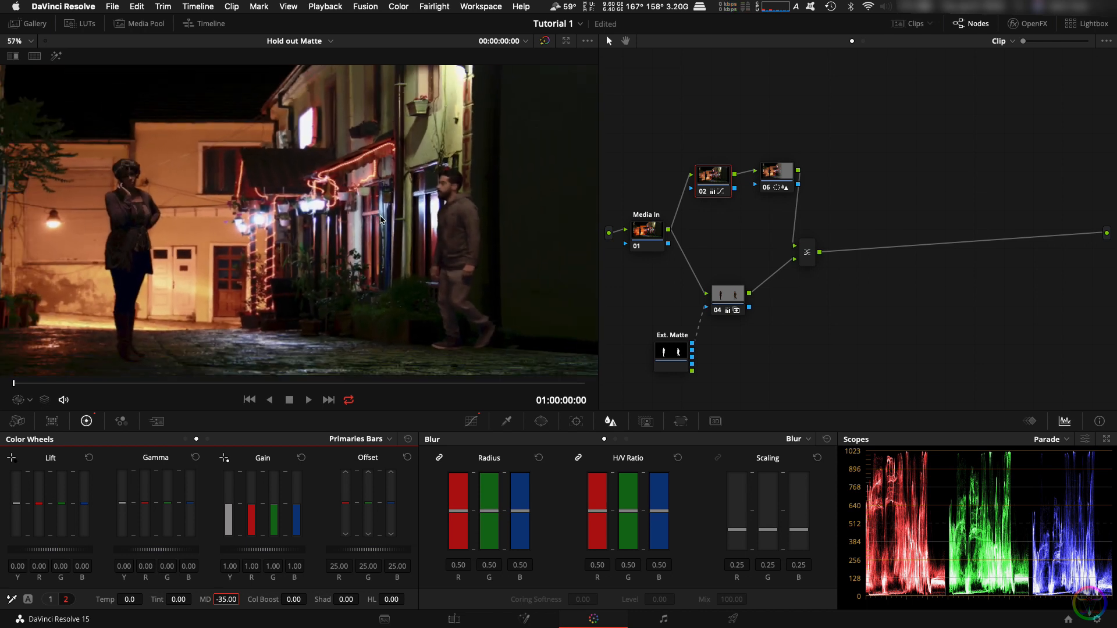
left_click(775, 175)
left_click_drag(492, 502, 492, 497)
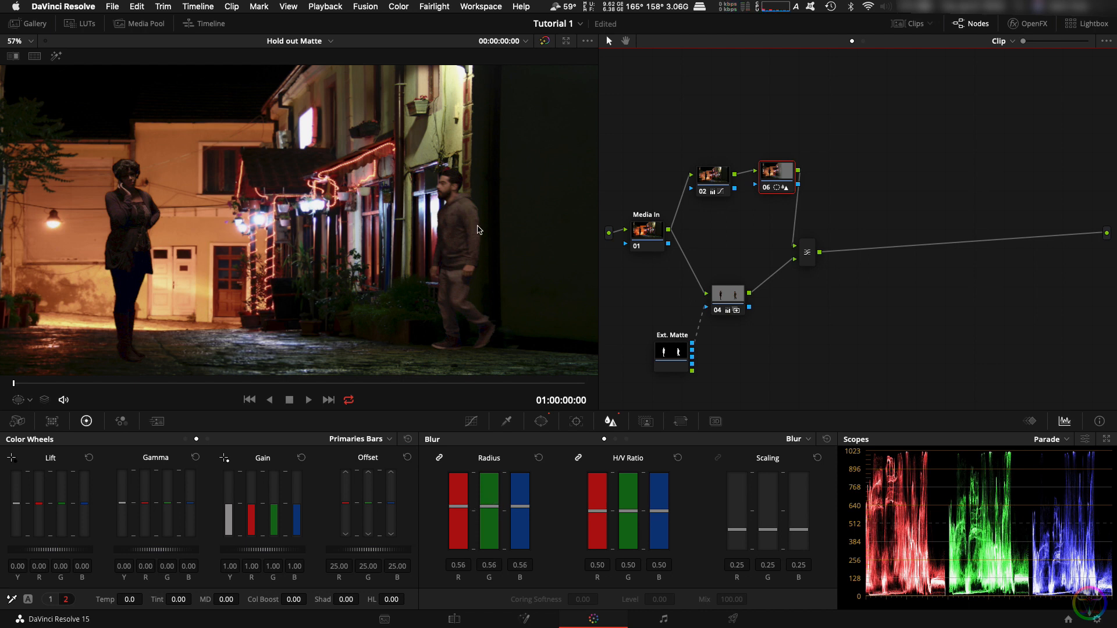
Grade node 04 with RGB Lift -0.04/0.01/0.03, RGB Gain 1.17/0.97/0.82, Temp -640 and Highlights 90.50
left_click(728, 298)
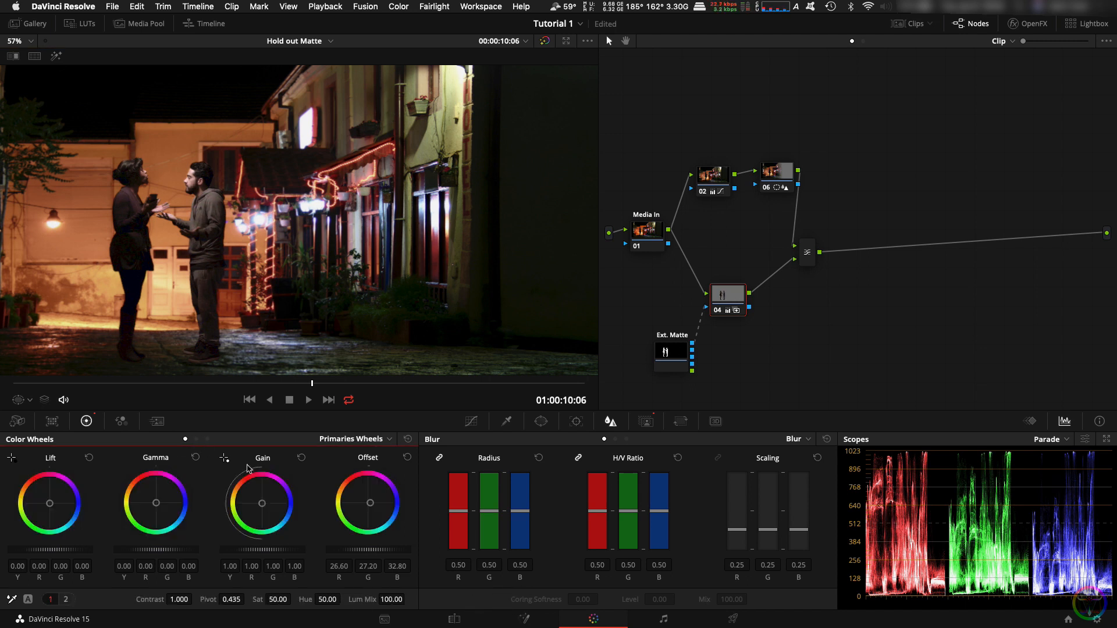
left_click_drag(238, 481, 241, 484)
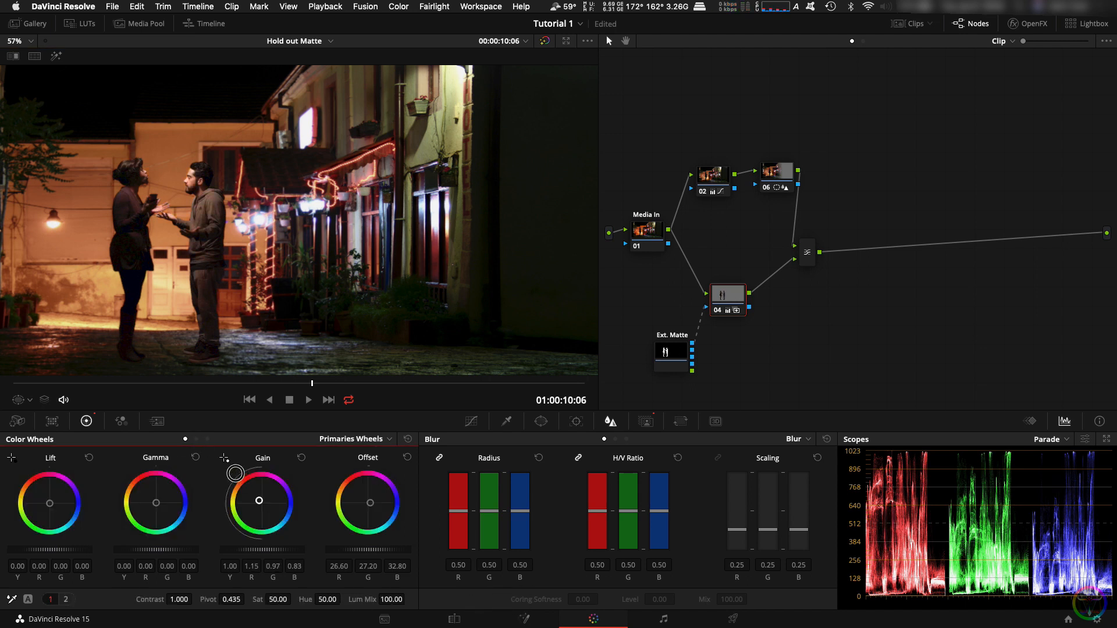
left_click_drag(56, 515, 67, 526)
left_click_drag(157, 506, 156, 502)
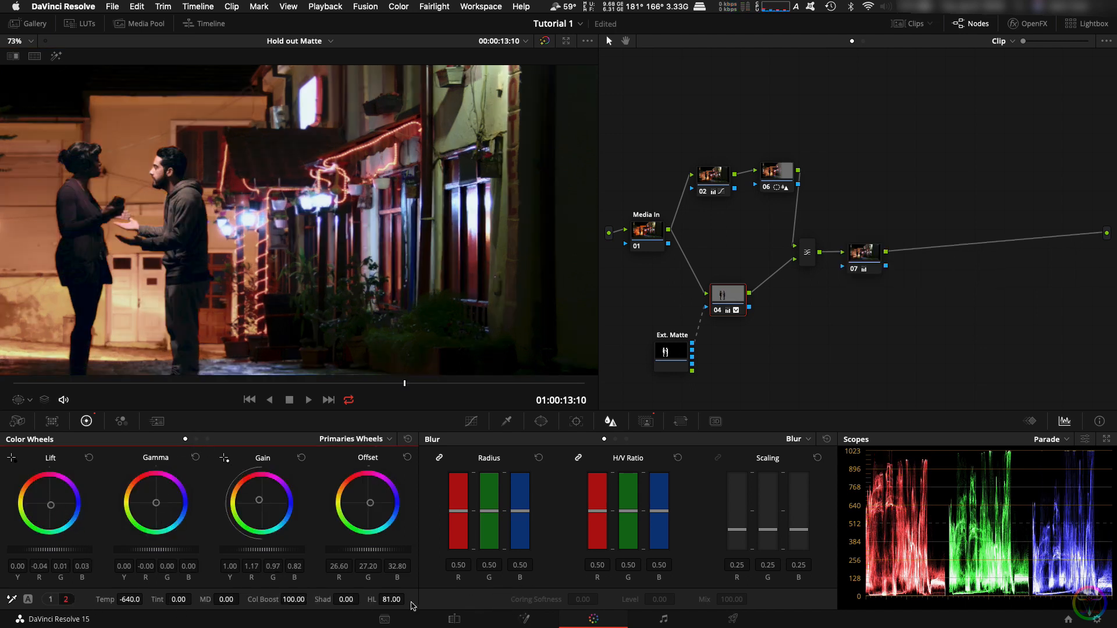
mouse_move(413, 605)
left_mouse_down()
mouse_move(344, 603)
mouse_move(403, 593)
left_mouse_up()
left_click_drag(737, 303, 733, 298)
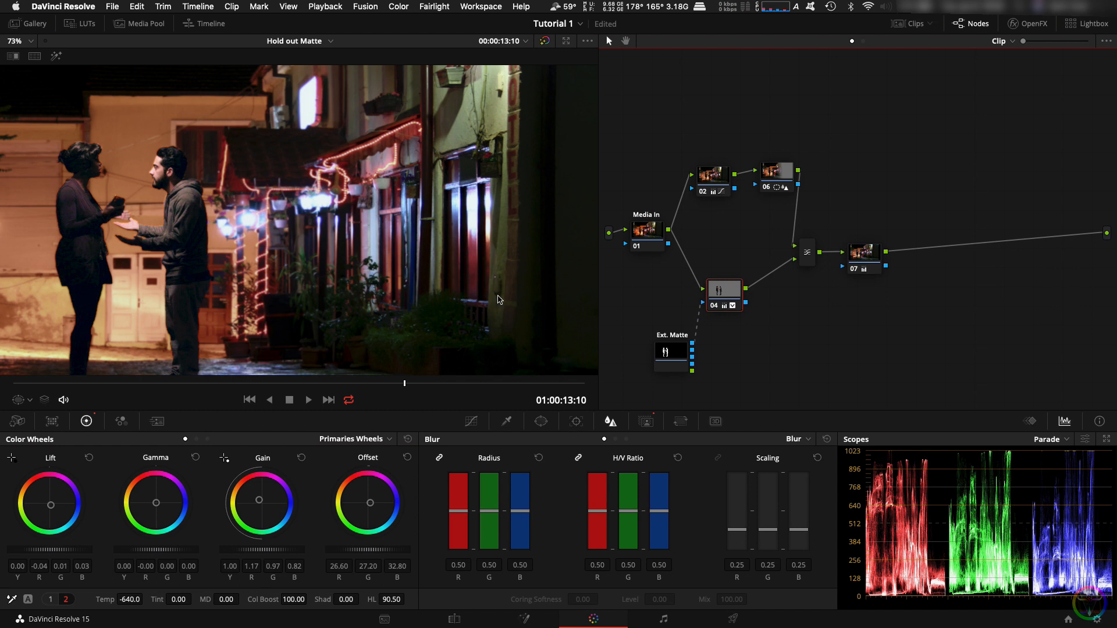
Add an outside node after node 04 in the couple's branch, discarding the plain serial node tried first
key("alt+s")
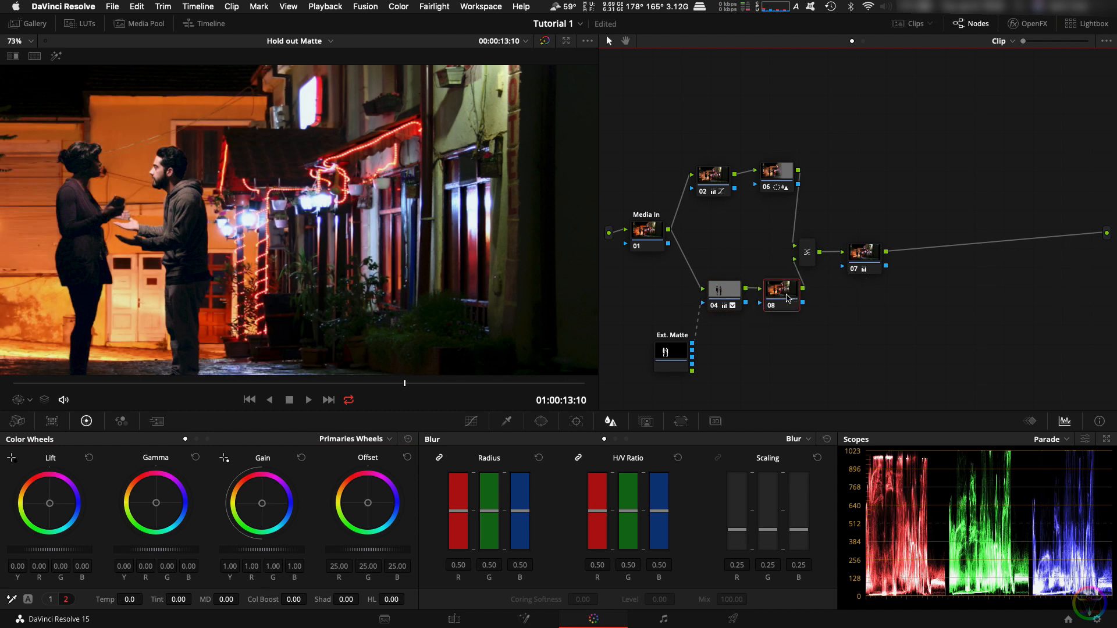
key("Delete")
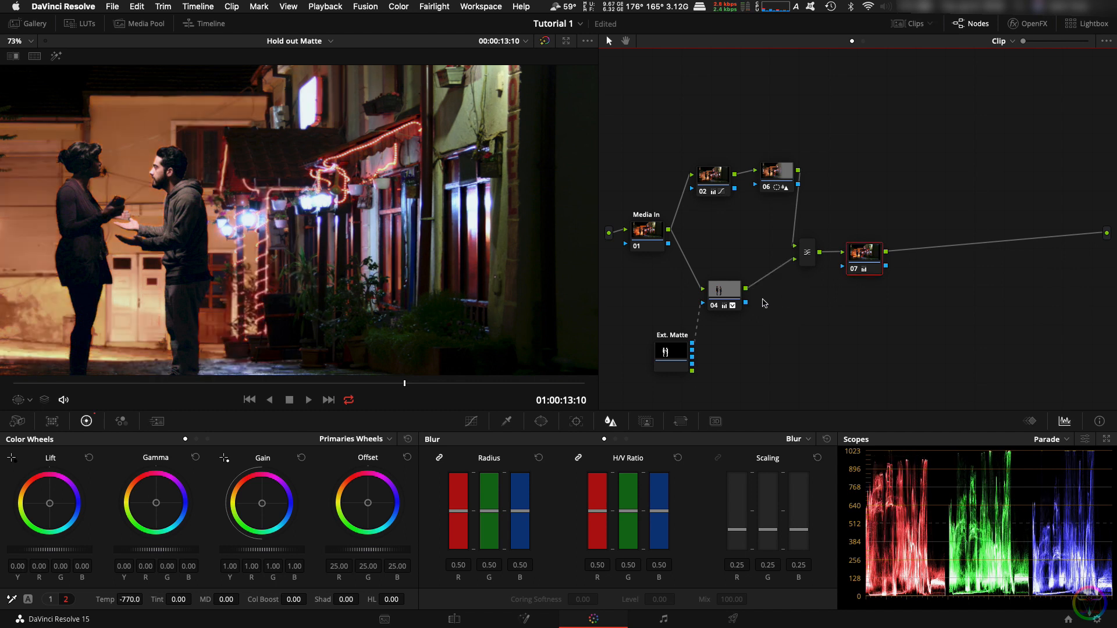
right_click(722, 295)
mouse_move(792, 355)
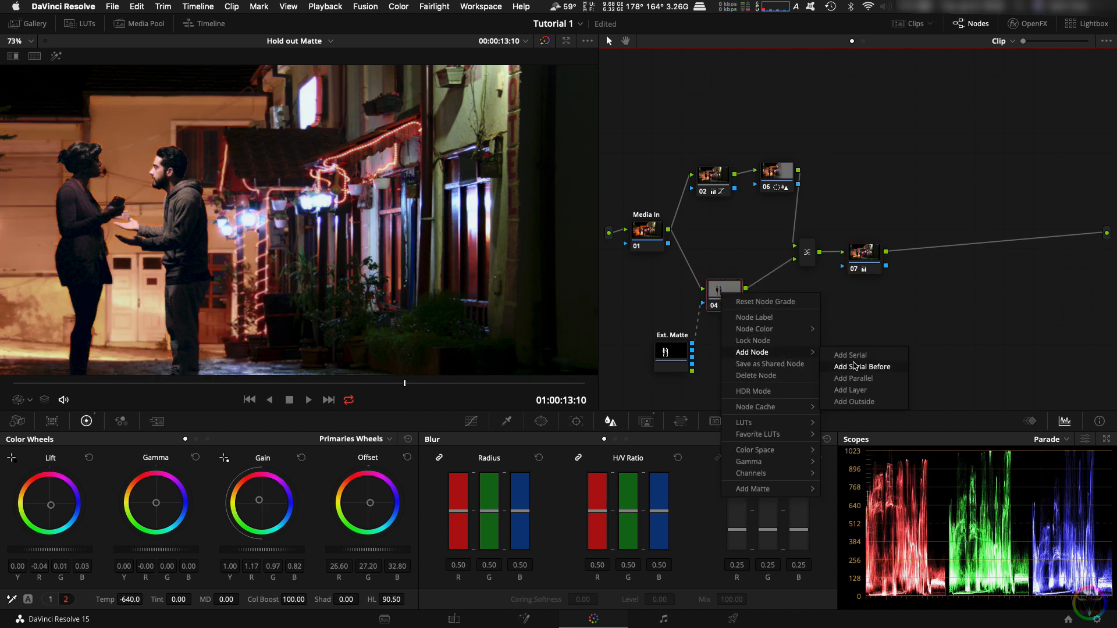
left_click(853, 401)
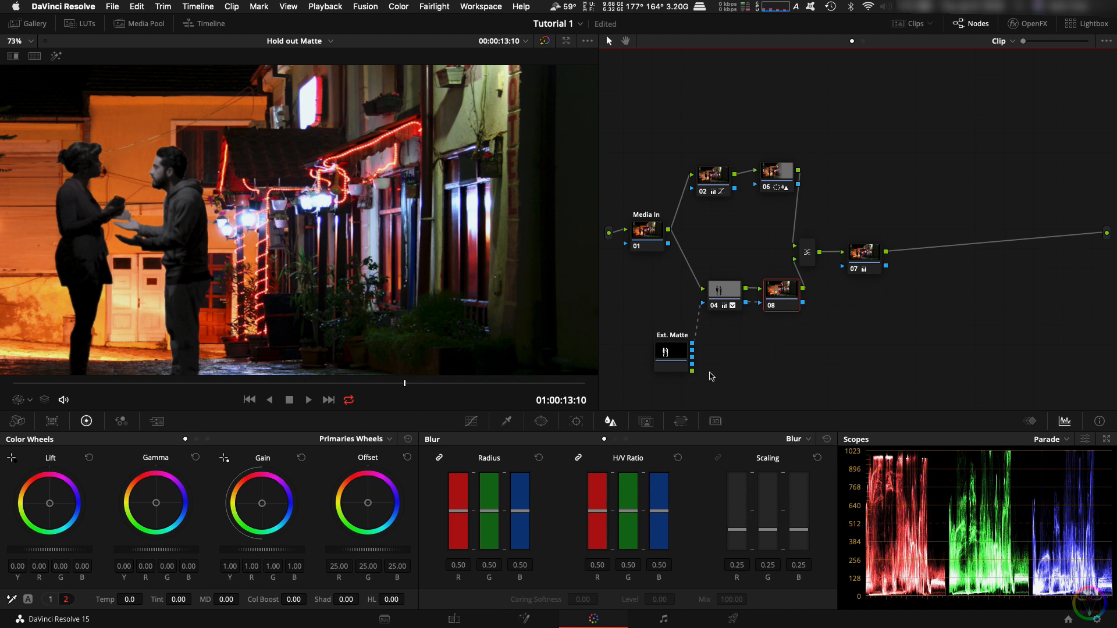
Invert the key input of node 08 so that it isolates the couple, checking the matte in highlight view
key("shift+h")
scroll(299, 194, "down", 3)
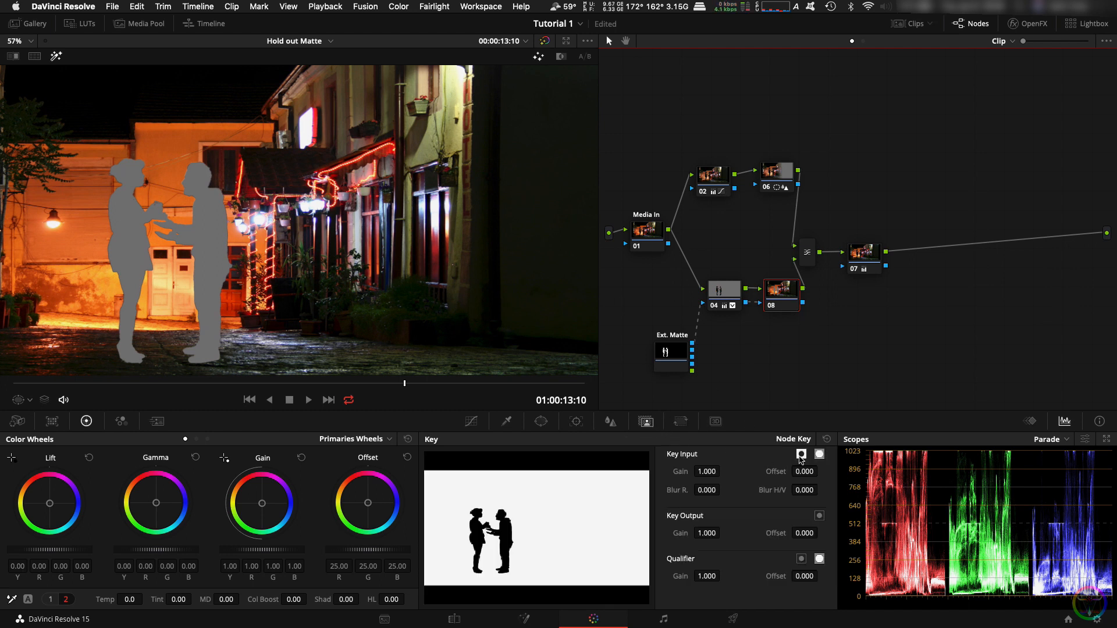
left_click(801, 455)
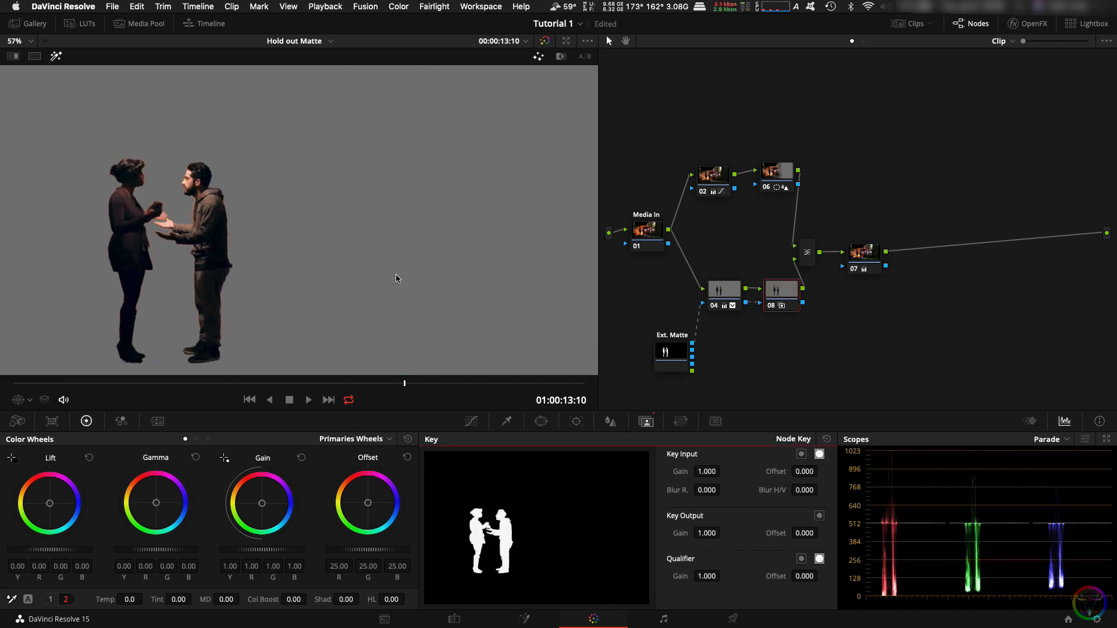
key("shift+h")
Warm the couple's highlights on node 08 with the Log Highlight wheel at about 0.33 red, -0.07 green and -0.29 blue
left_click(789, 295)
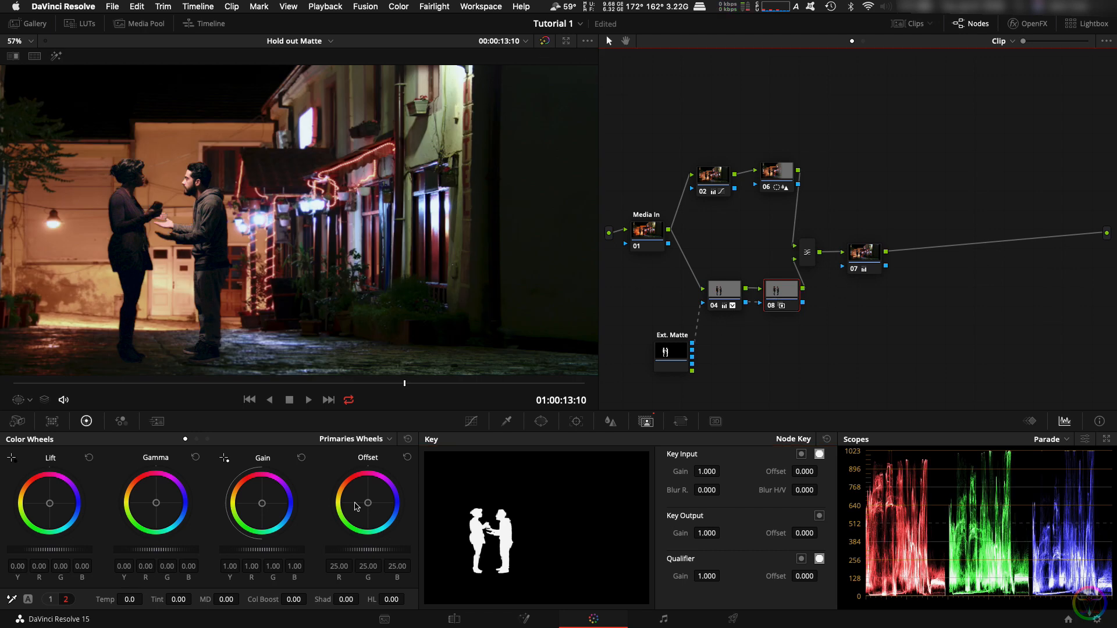
left_click(207, 439)
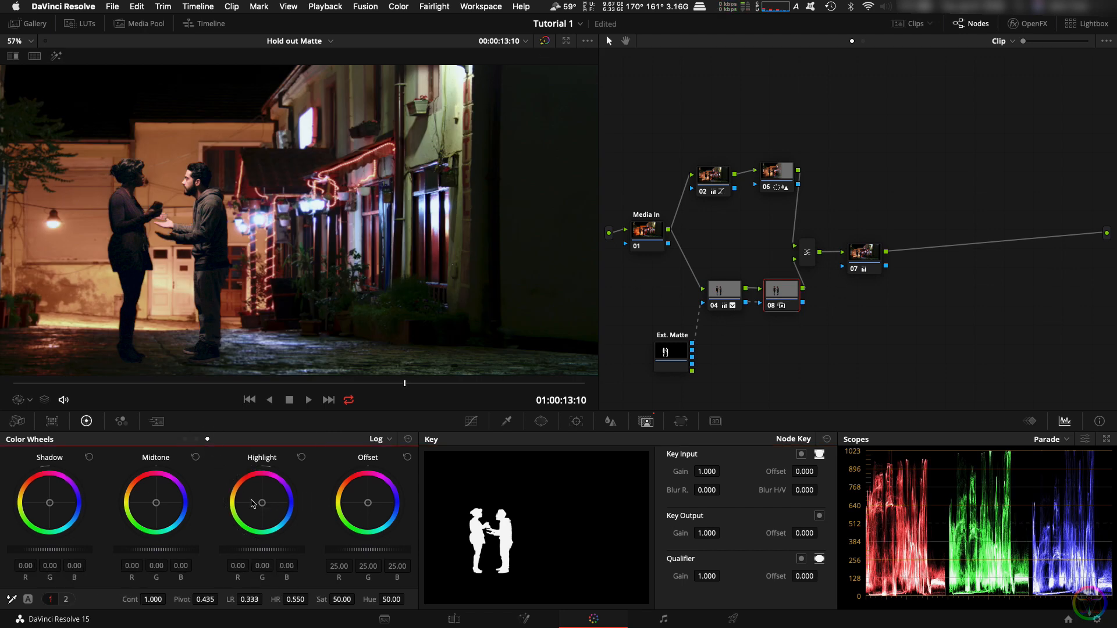
left_click_drag(228, 485, 199, 418)
scroll(96, 261, "up", 5)
scroll(96, 262, "up", 2)
left_click_drag(96, 262, 332, 284)
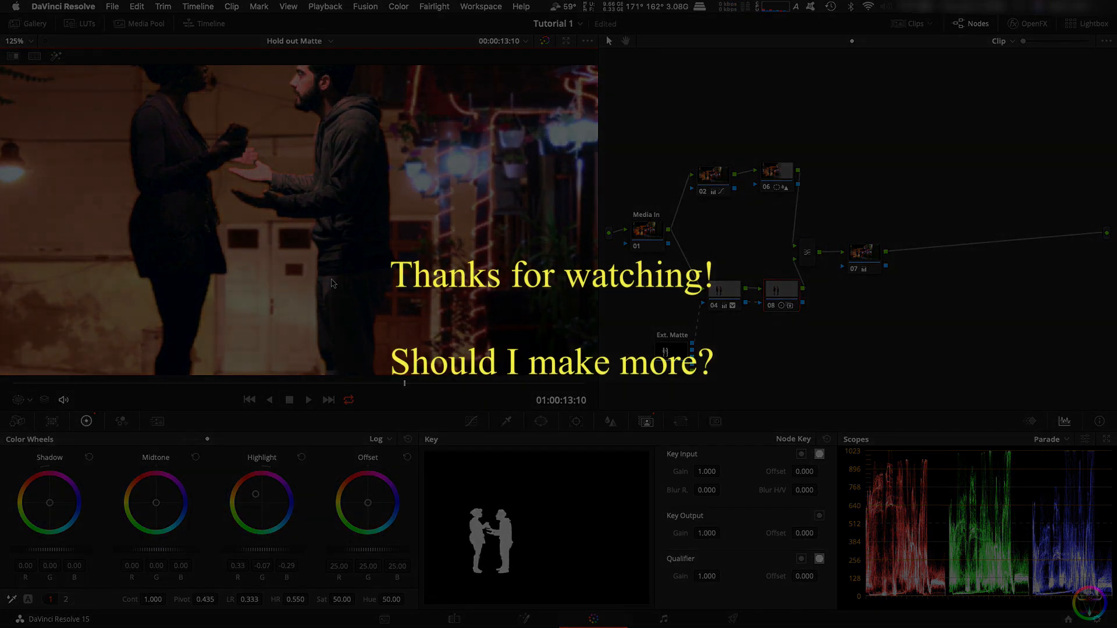
key("alt+f")
scroll(334, 283, "up", 2)
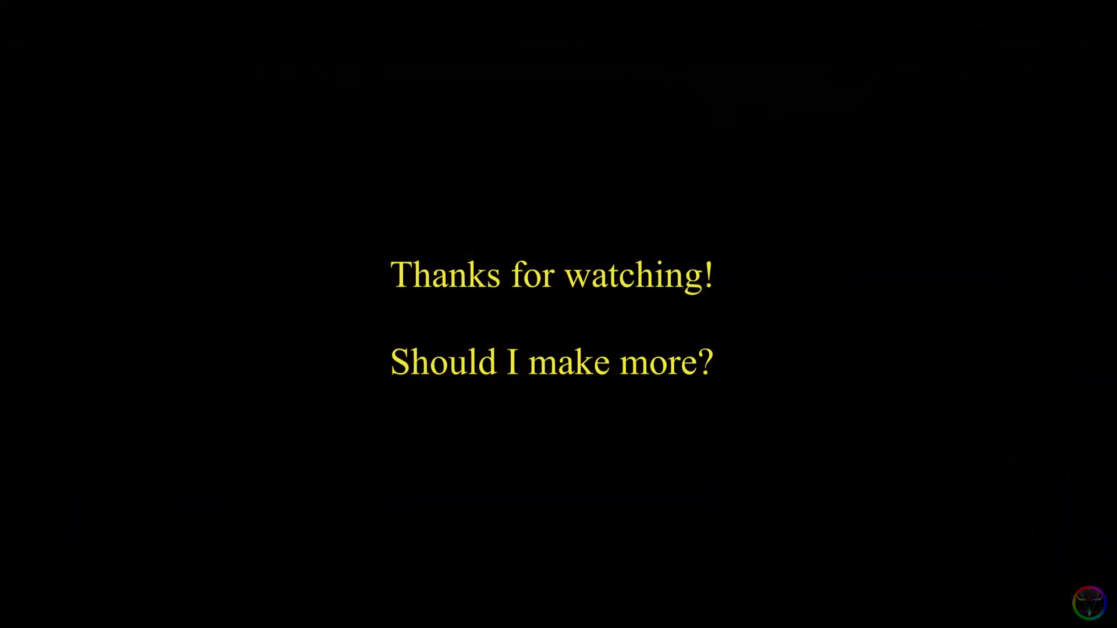